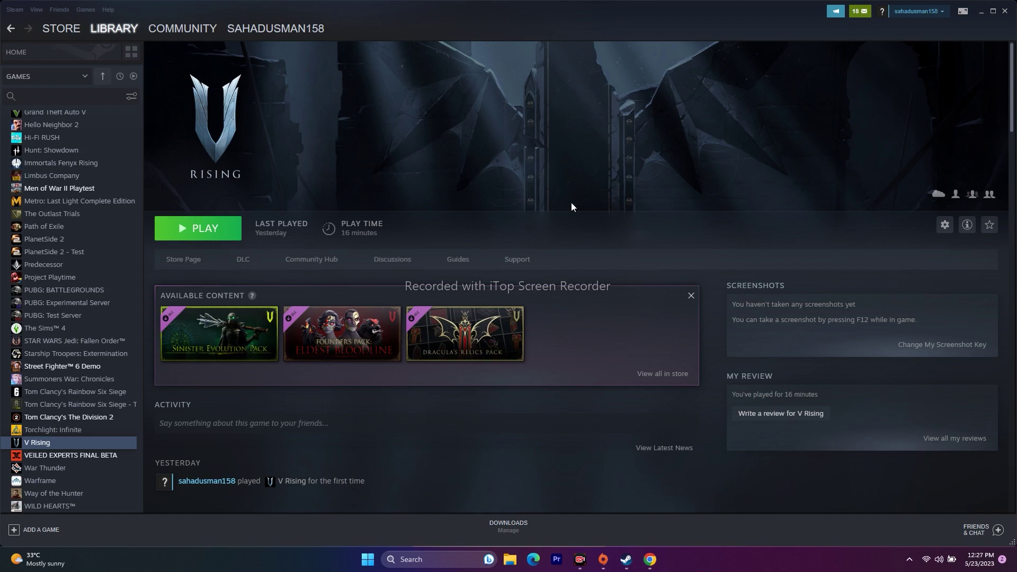
pyautogui.click(367, 559)
pyautogui.click(640, 523)
pyautogui.press('Escape')
pyautogui.press('Escape')
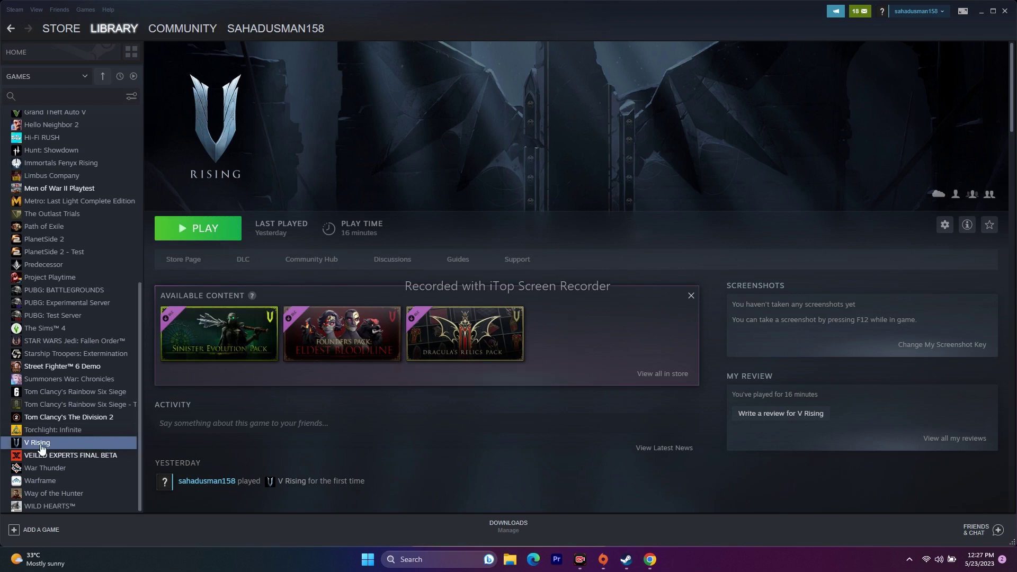
# Verify the integrity of V Rising's game files from its properties, and close the properties window.
pyautogui.rightClick(91, 443)
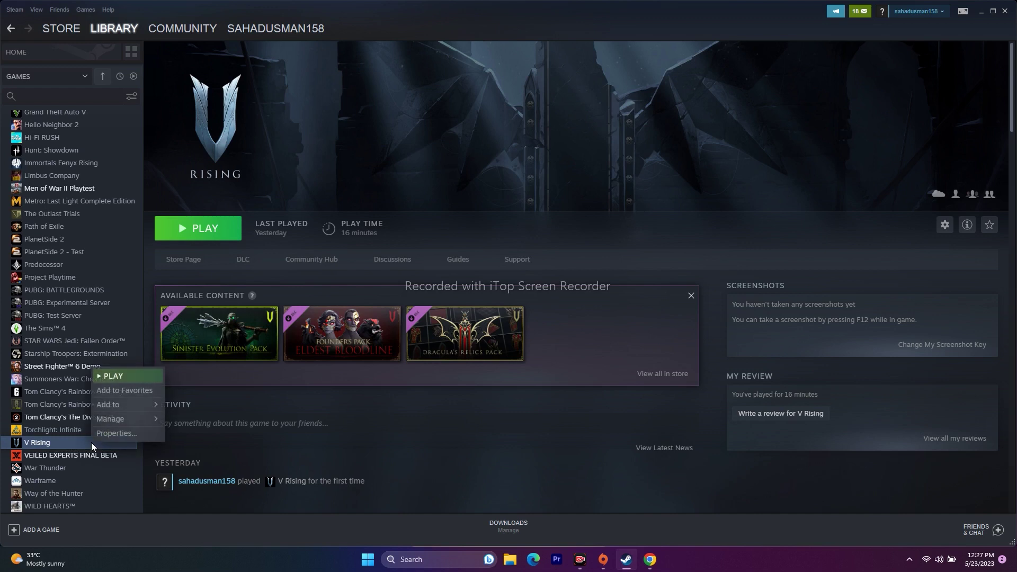
pyautogui.click(123, 434)
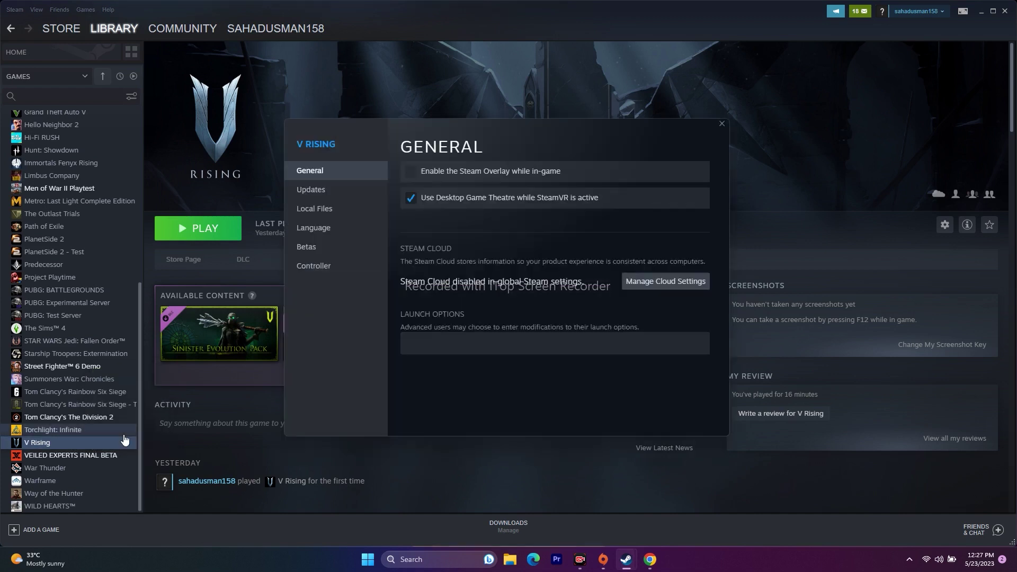
pyautogui.click(324, 212)
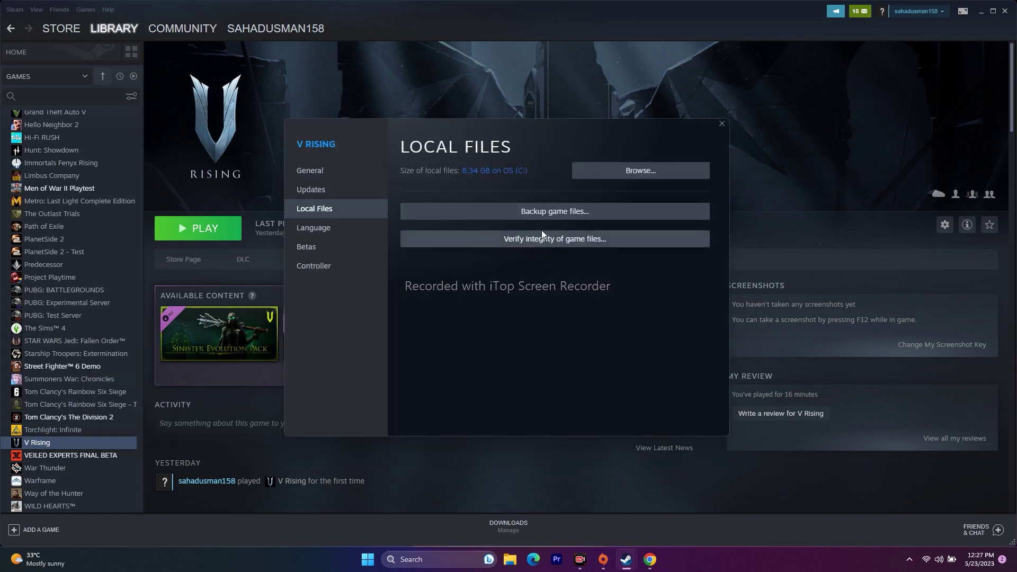
pyautogui.click(600, 239)
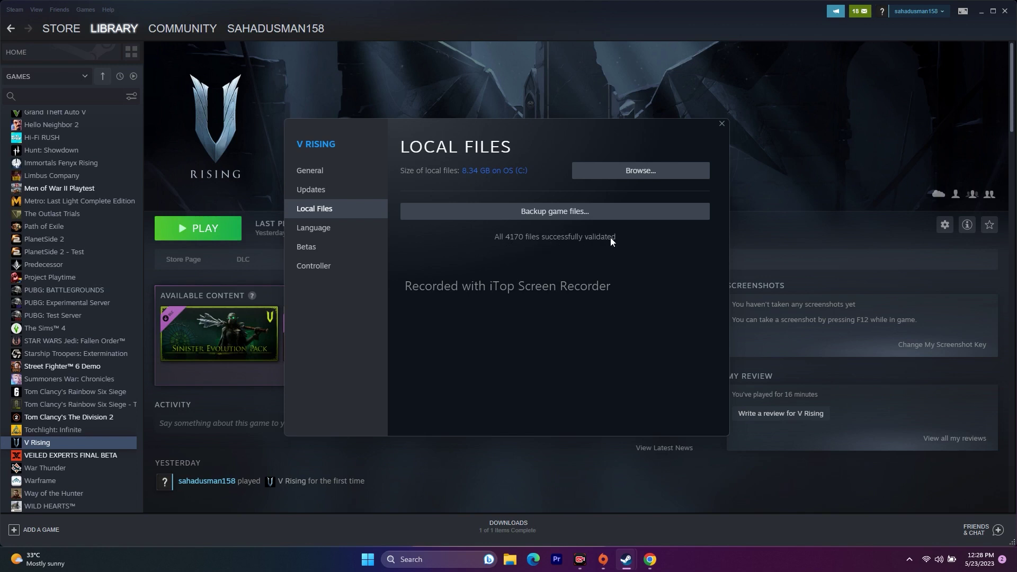
pyautogui.click(721, 124)
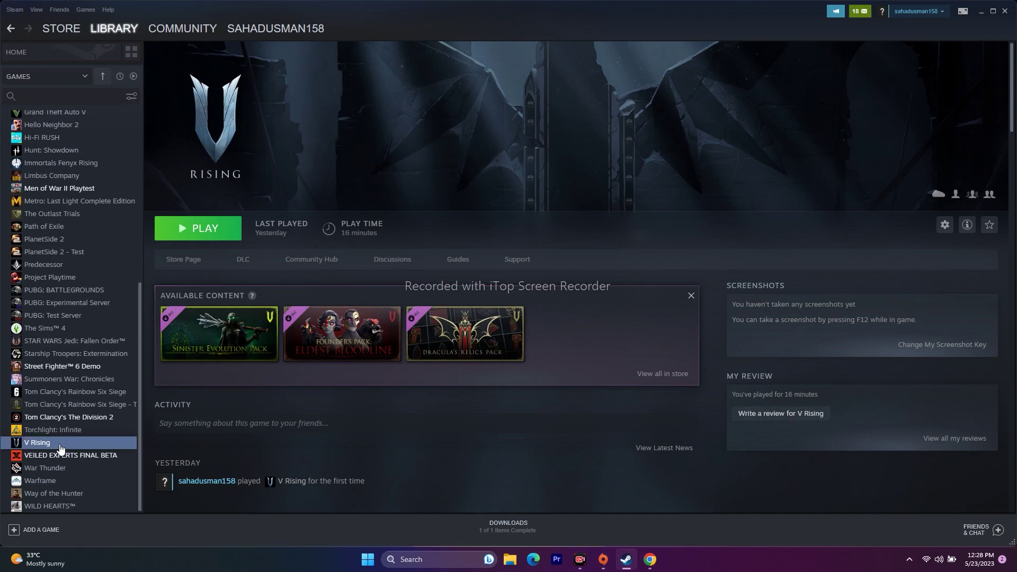
# Minimize Steam and open the Steam folder inside Program Files (x86) on the C: drive in File Explorer.
pyautogui.click(981, 11)
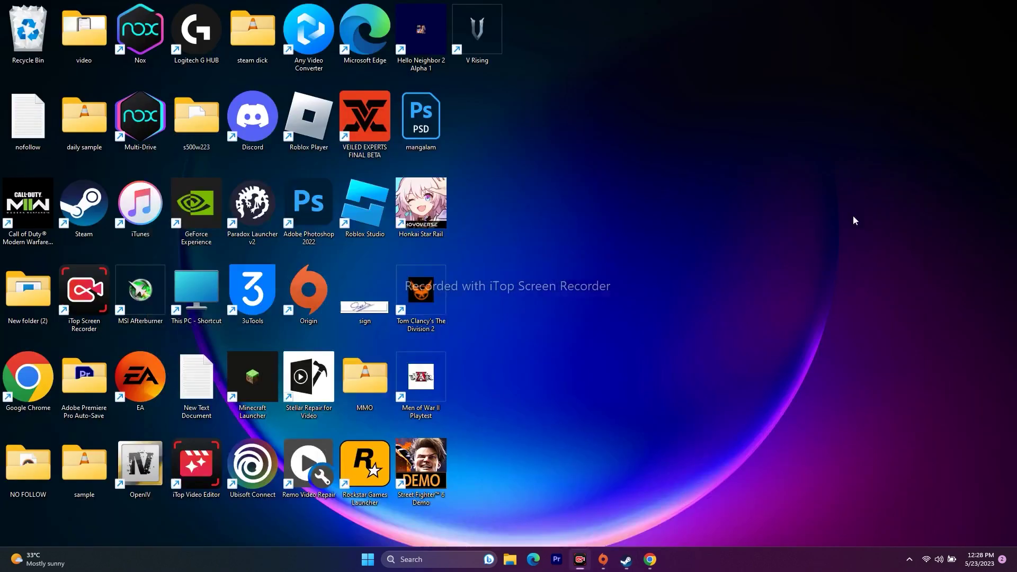
pyautogui.click(510, 560)
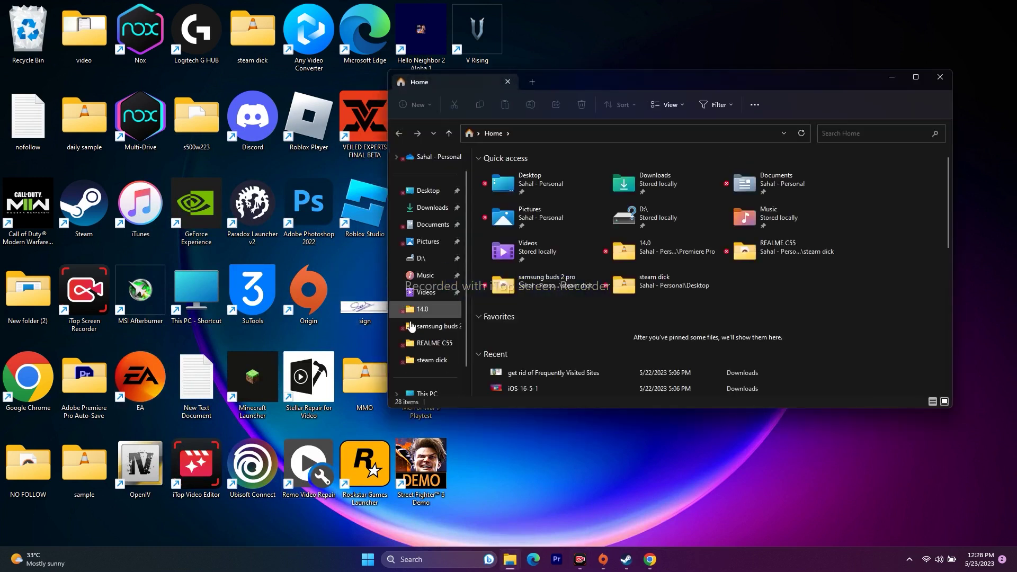
pyautogui.click(426, 393)
pyautogui.click(916, 77)
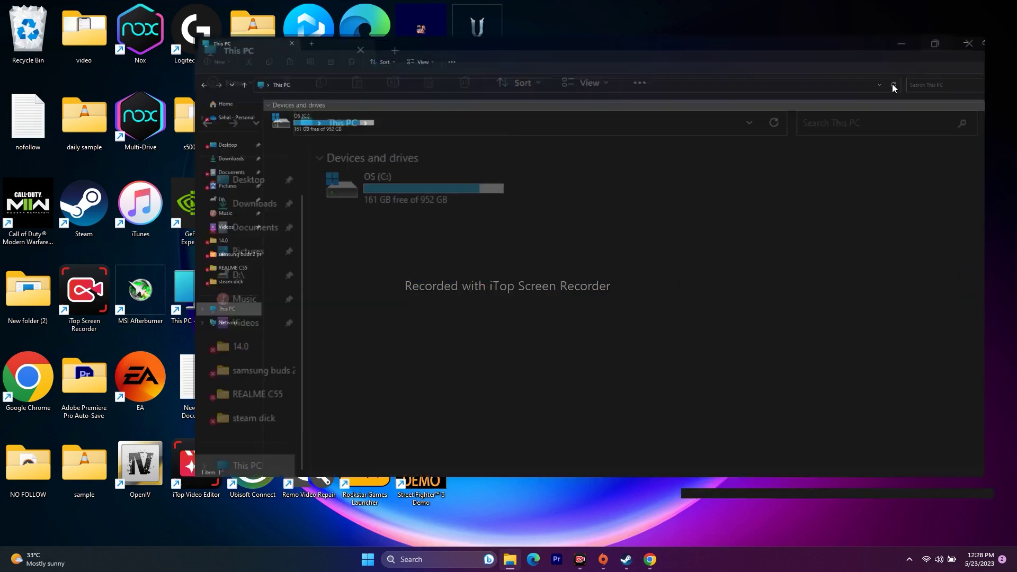
pyautogui.doubleClick(173, 110)
pyautogui.scroll(-3, 151, 246)
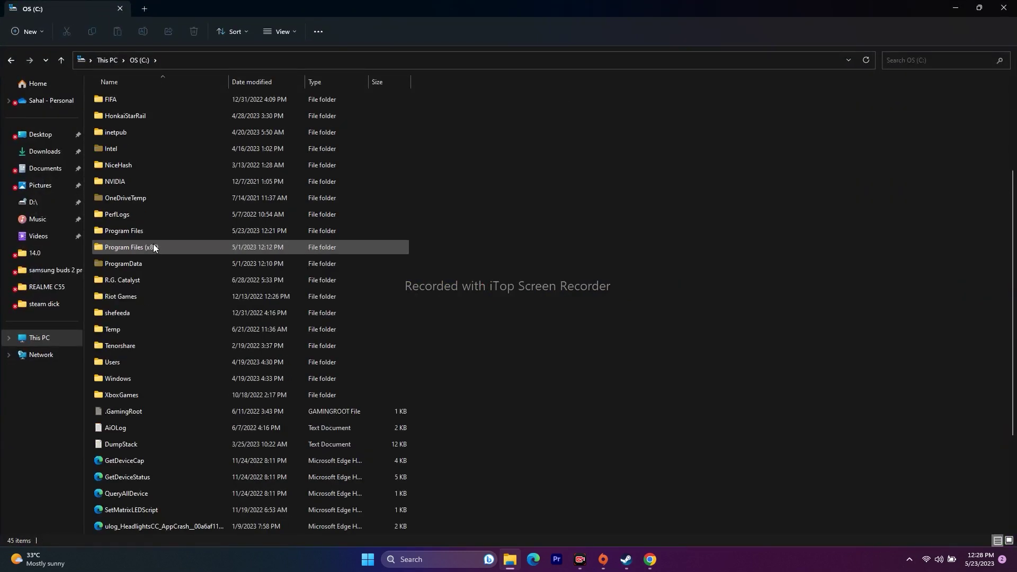
pyautogui.doubleClick(148, 247)
pyautogui.scroll(-8, 161, 234)
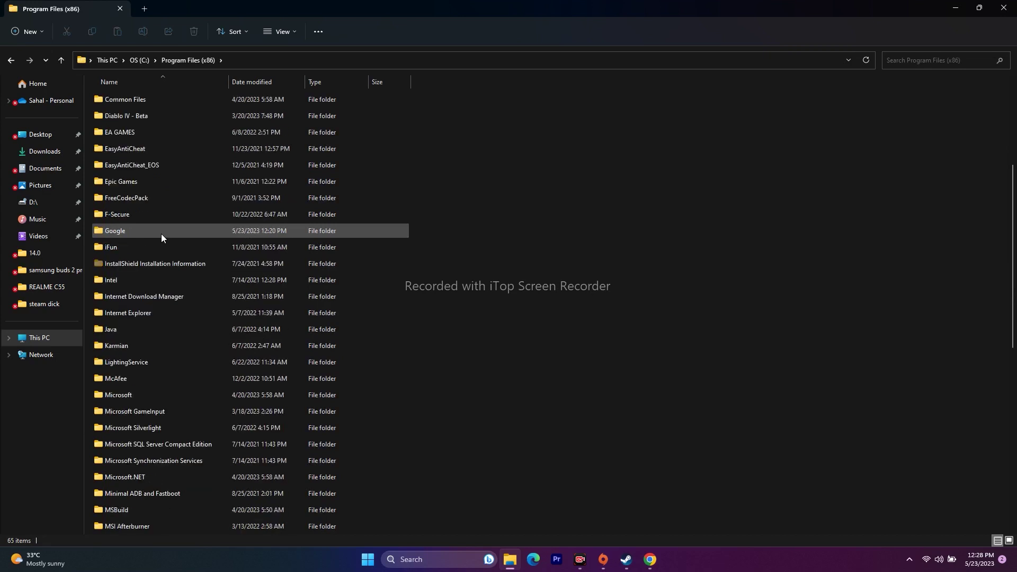
pyautogui.scroll(-4, 161, 233)
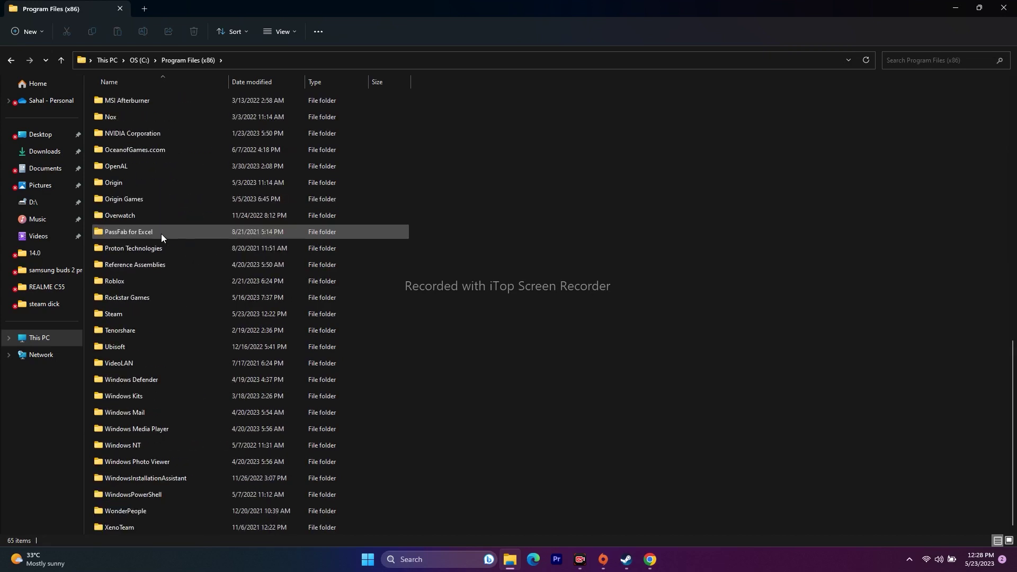
pyautogui.doubleClick(123, 309)
# Locate the VRising application in the steamapps\common\VRising folder, and close the File Explorer window.
pyautogui.scroll(-3, 165, 225)
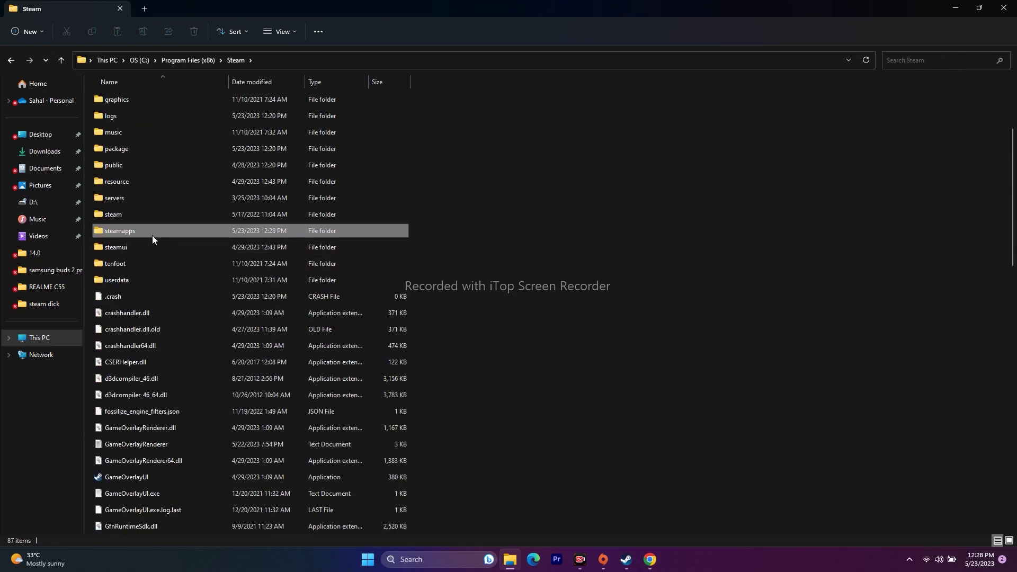
pyautogui.doubleClick(151, 232)
pyautogui.doubleClick(145, 100)
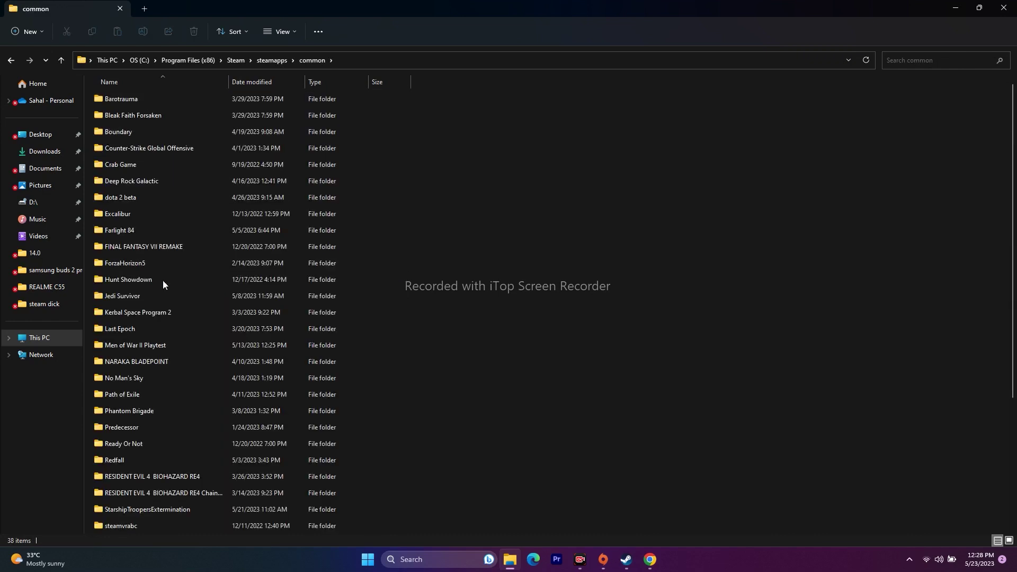
pyautogui.scroll(-2, 163, 284)
pyautogui.scroll(-2, 163, 287)
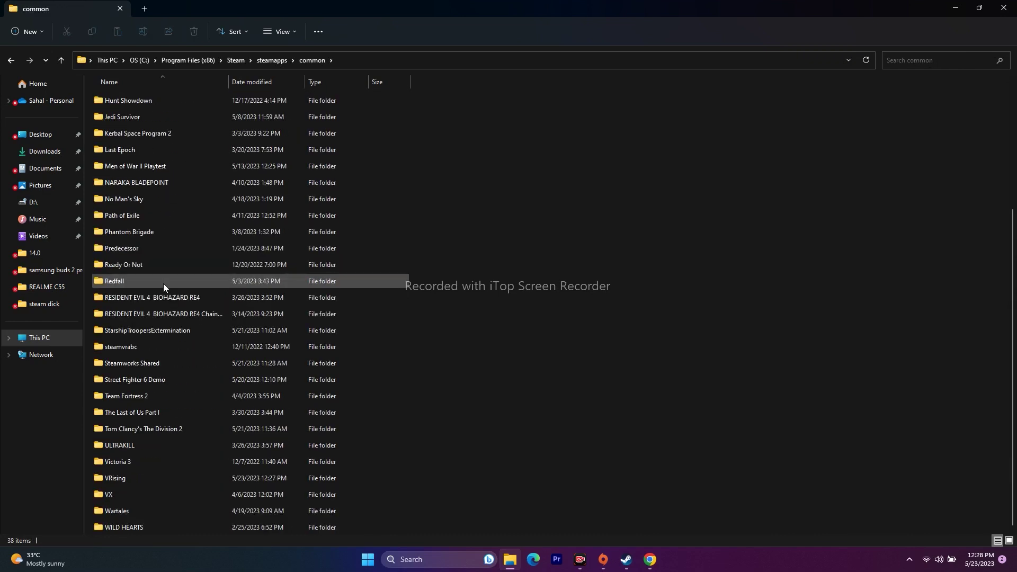
pyautogui.doubleClick(131, 476)
pyautogui.click(132, 214)
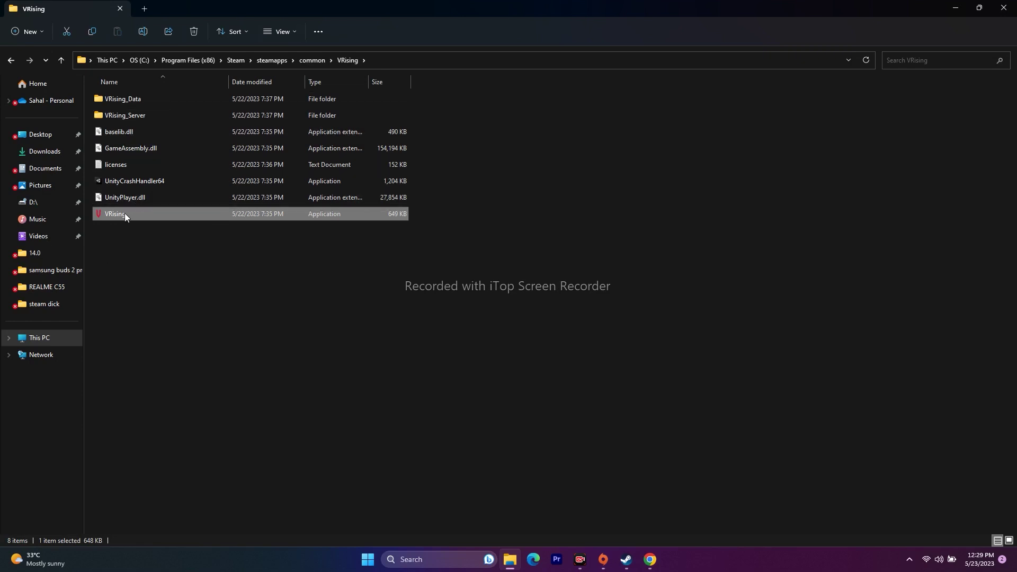
pyautogui.click(1004, 8)
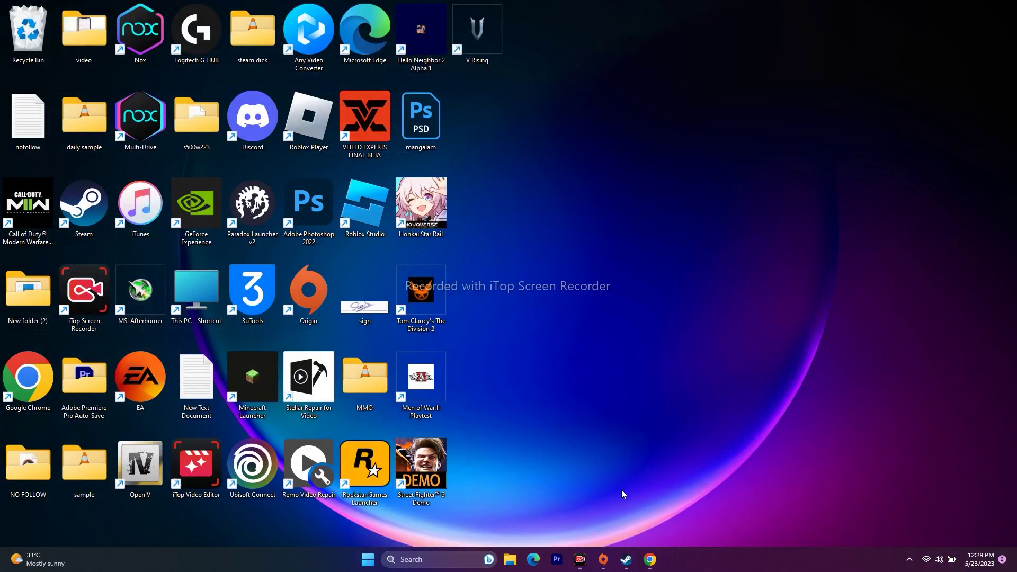
# Switch to Steam, browse V Rising's local files to find the VRising application, and close the folder and properties windows.
pyautogui.click(626, 560)
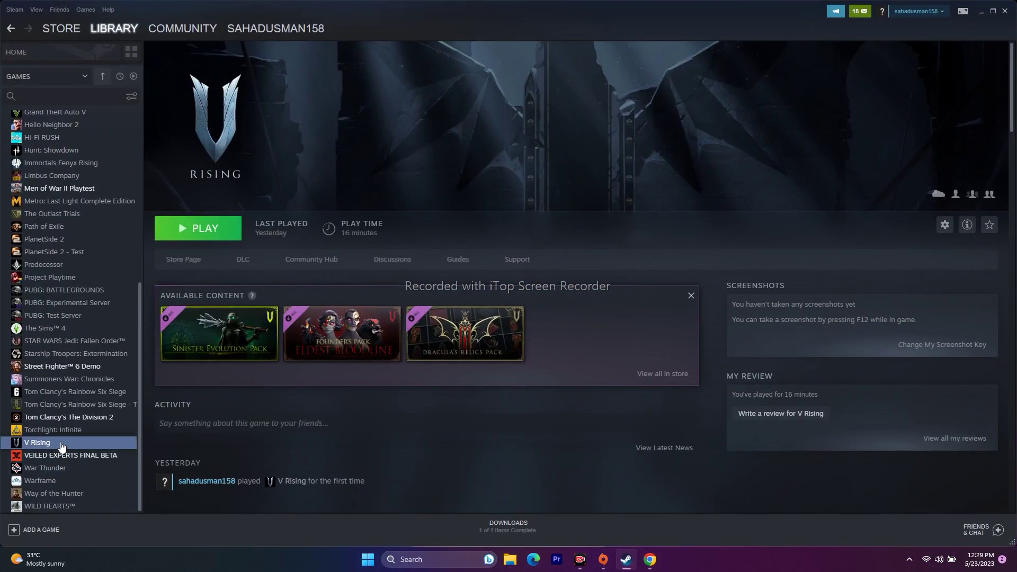
pyautogui.rightClick(61, 445)
pyautogui.click(90, 434)
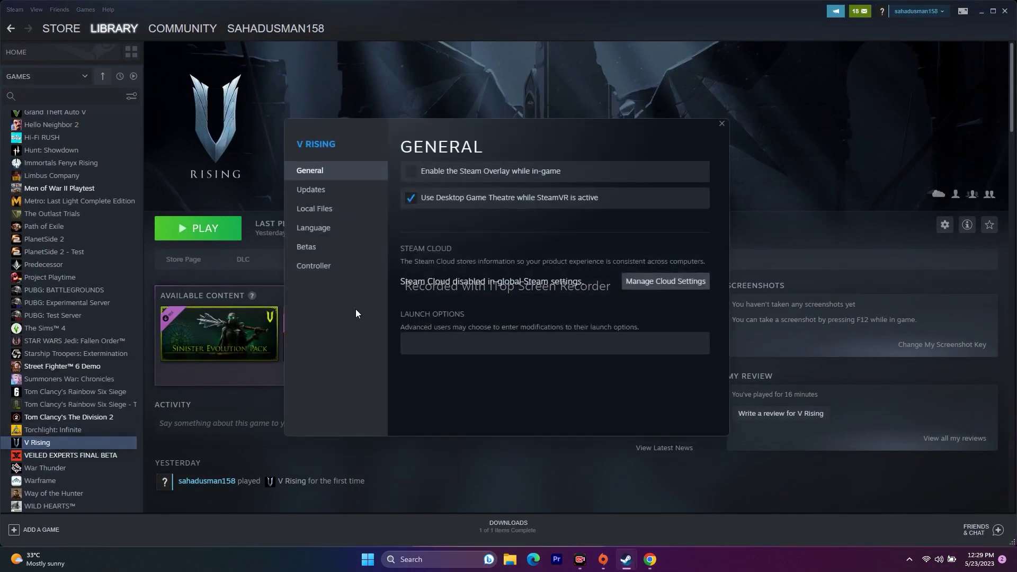
pyautogui.click(321, 209)
pyautogui.click(669, 175)
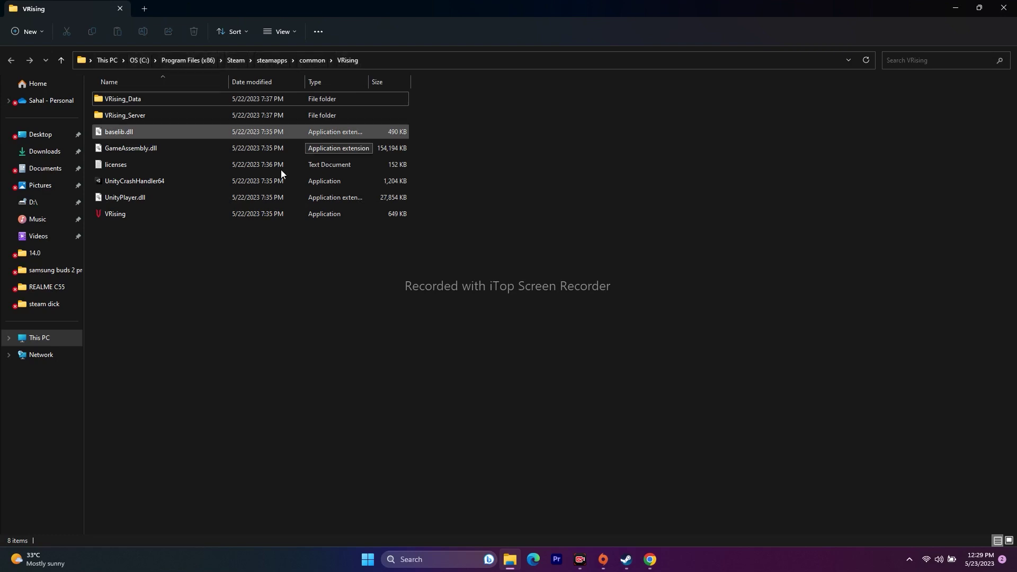
pyautogui.click(324, 217)
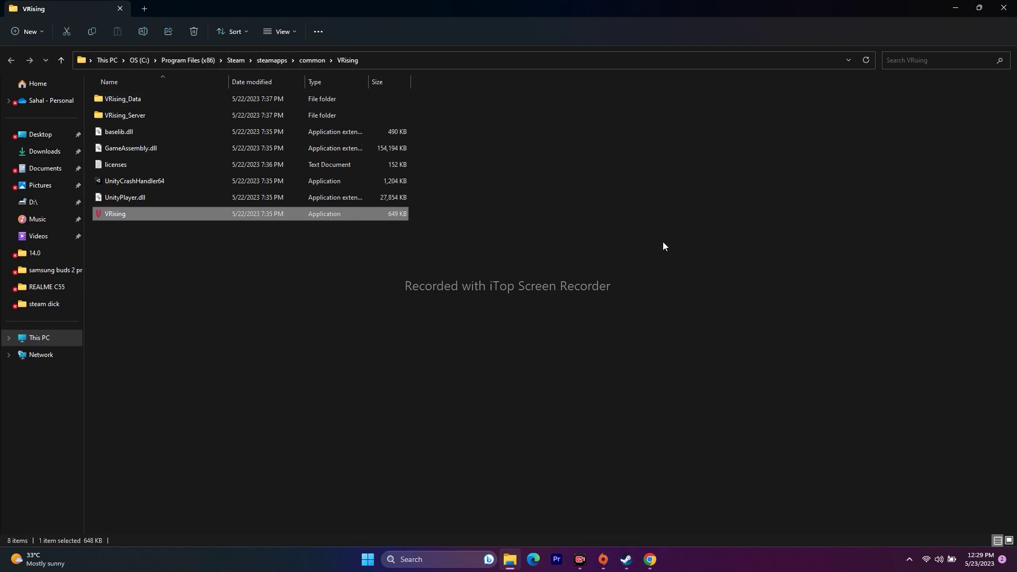
pyautogui.click(1003, 7)
pyautogui.click(721, 125)
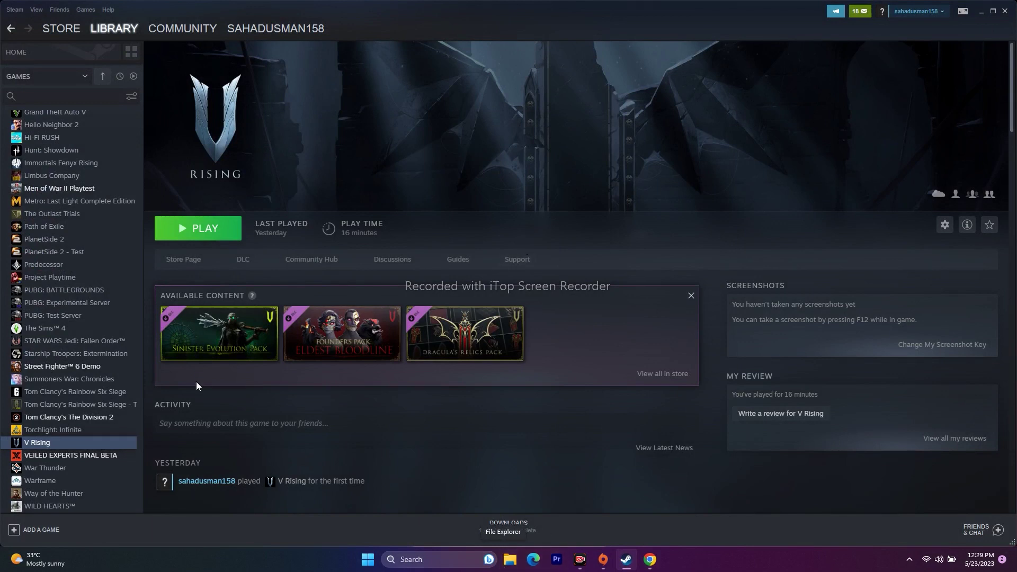
# Reopen V Rising's installation folder from its Steam properties and select the VRising application.
pyautogui.rightClick(49, 447)
pyautogui.click(68, 436)
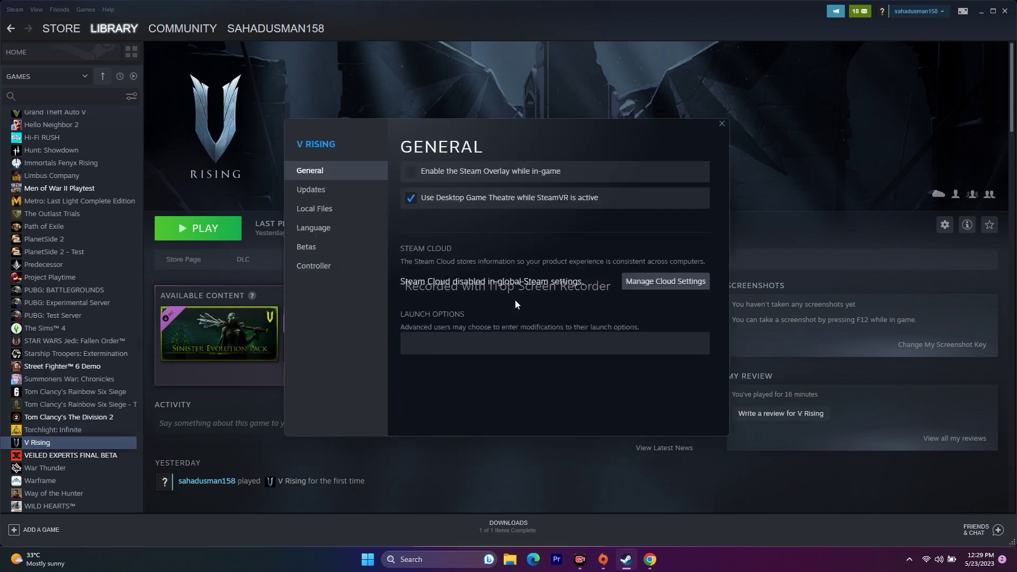
pyautogui.click(335, 210)
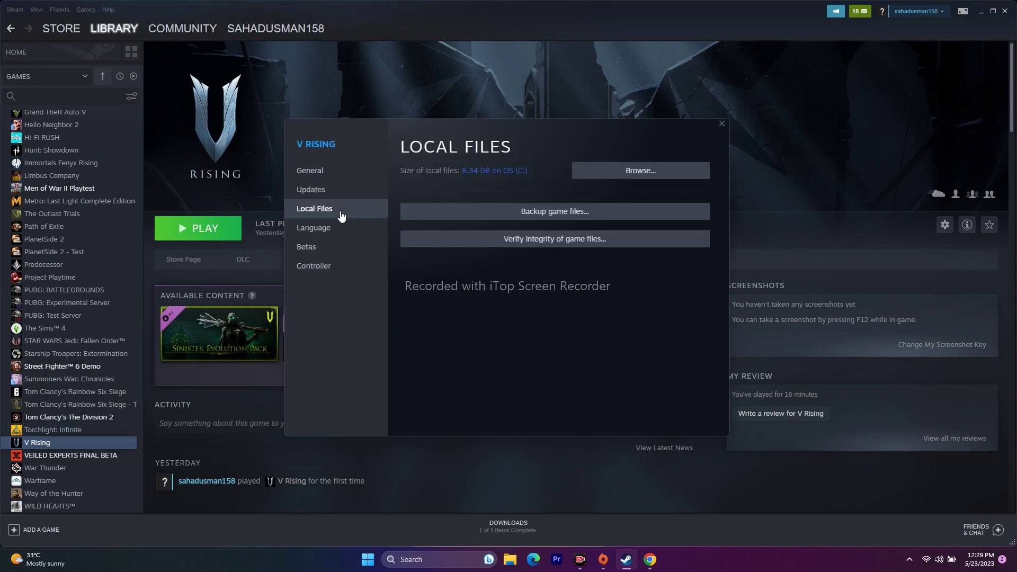
pyautogui.click(683, 176)
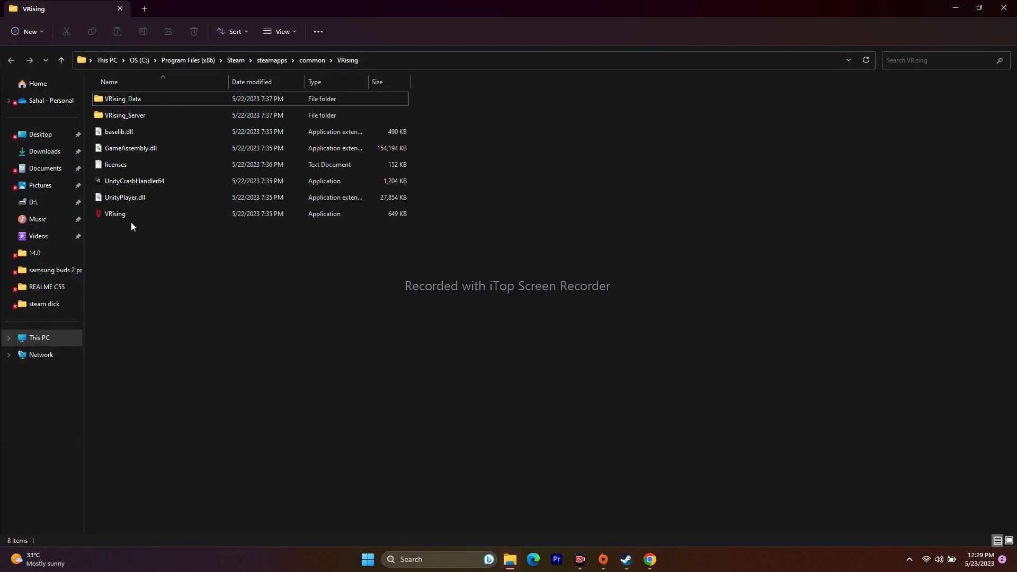
pyautogui.click(132, 215)
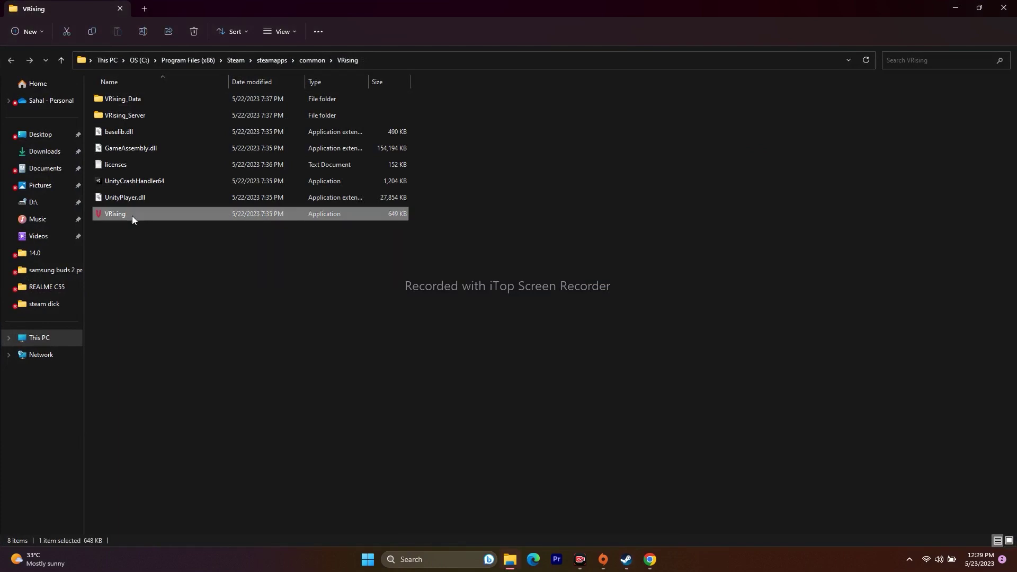
# Set the VRising application to run as an administrator in its compatibility properties and apply the change.
pyautogui.rightClick(132, 215)
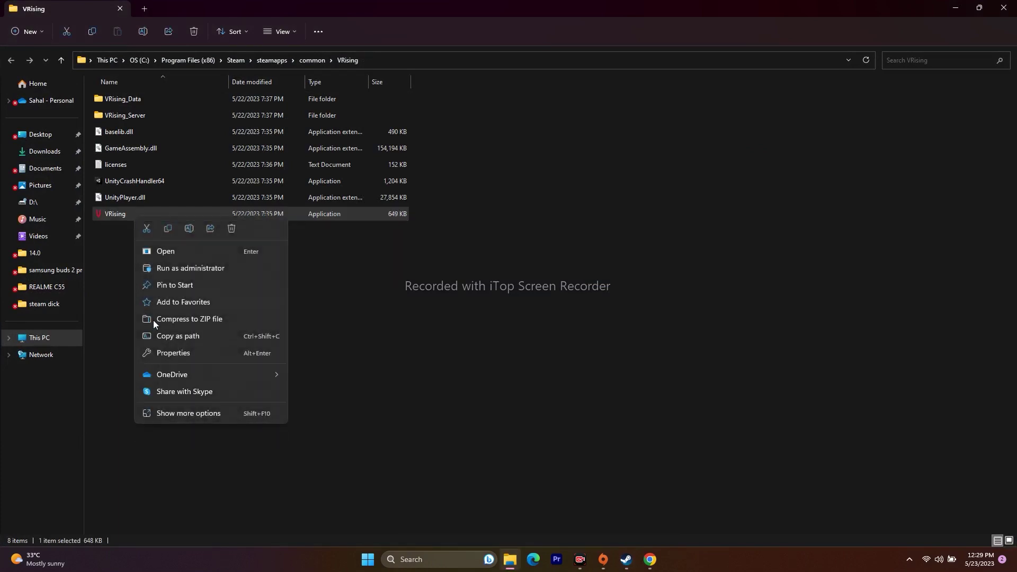
pyautogui.click(166, 412)
pyautogui.click(201, 405)
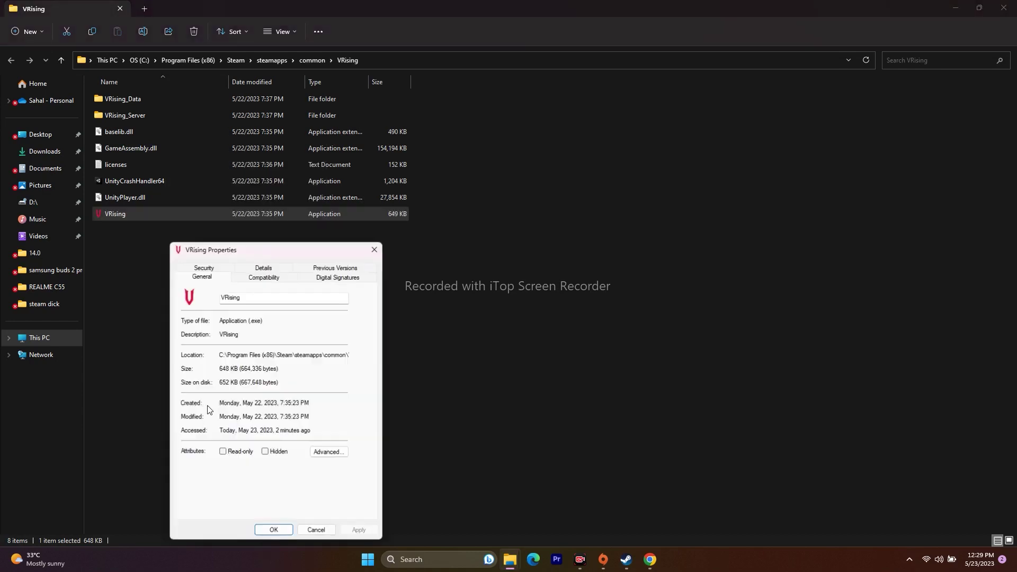
pyautogui.click(258, 276)
pyautogui.moveTo(329, 251); pyautogui.dragTo(623, 81)
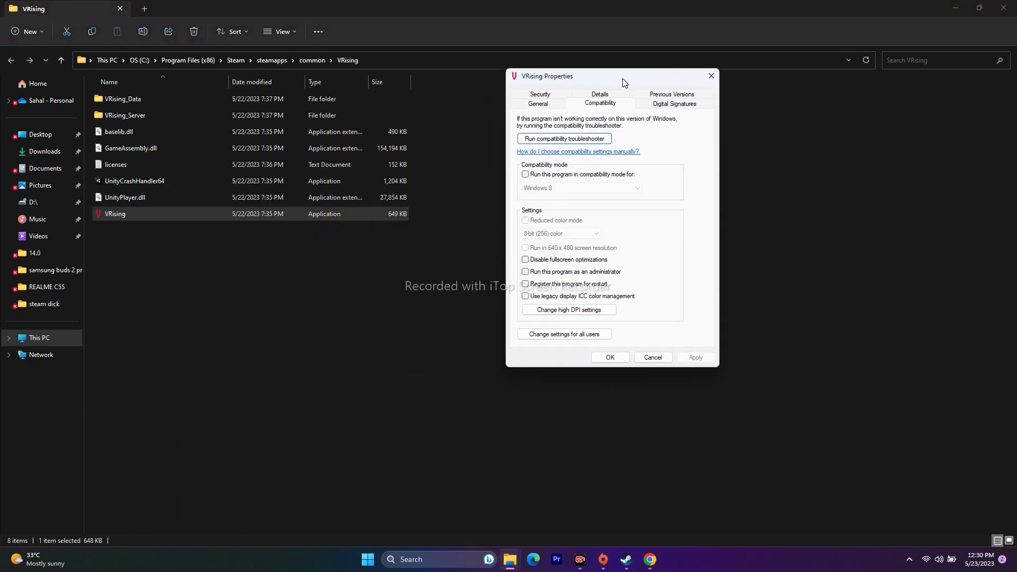
pyautogui.click(525, 272)
pyautogui.click(691, 359)
pyautogui.click(613, 359)
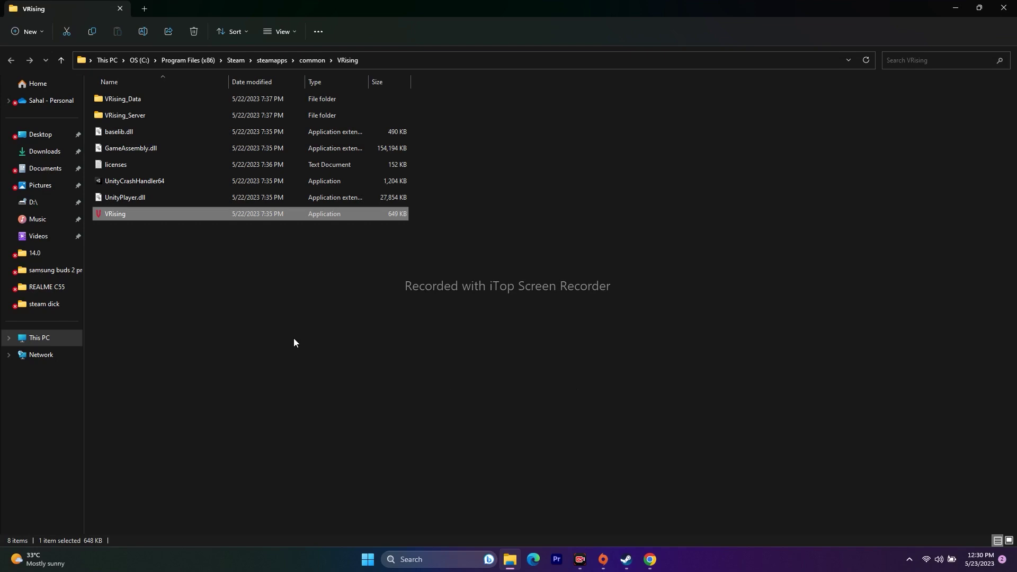
# Set the VRising application to run in compatibility mode for Windows 7 in its properties.
pyautogui.rightClick(145, 214)
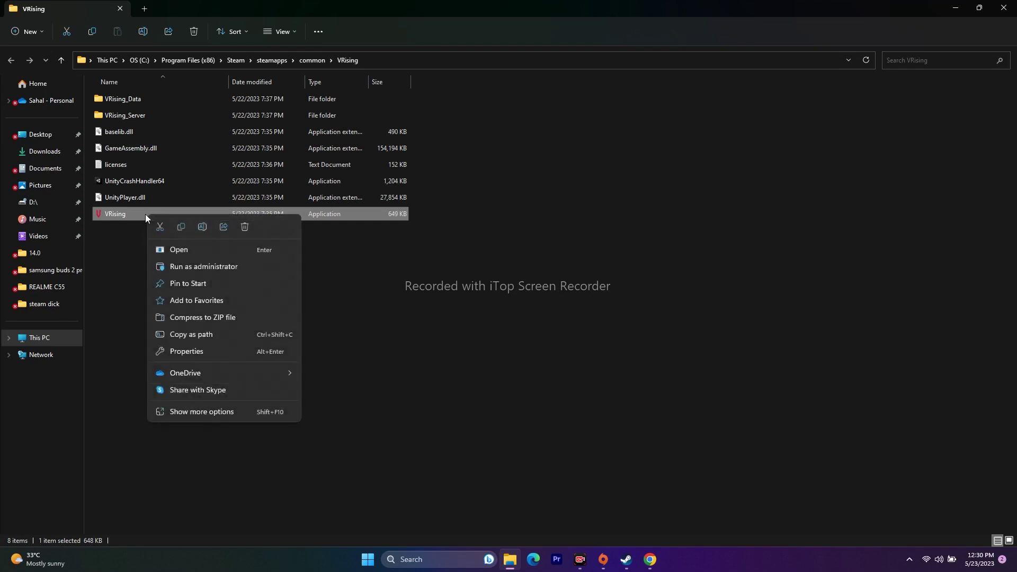
pyautogui.click(180, 412)
pyautogui.click(219, 405)
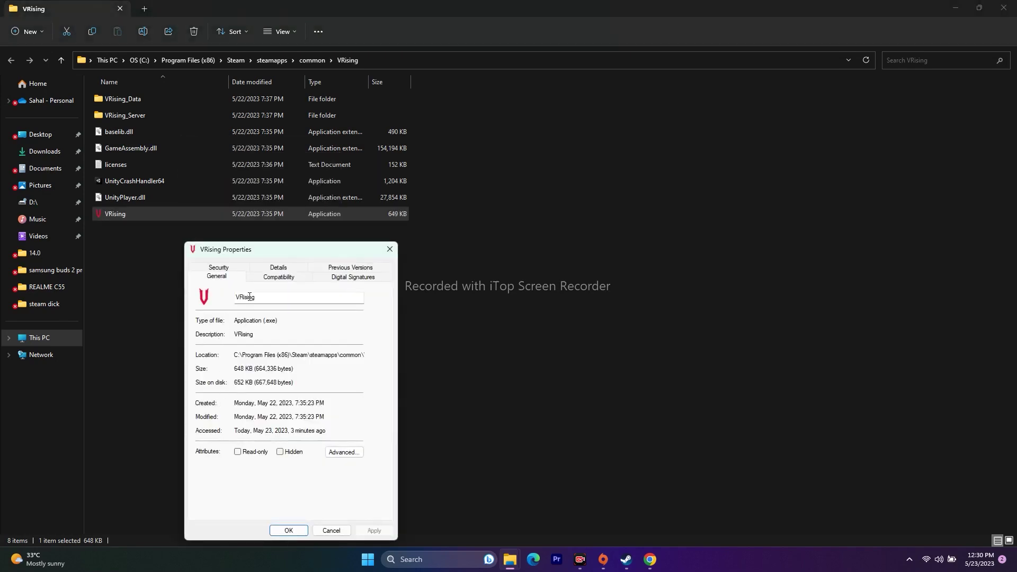
pyautogui.click(279, 267)
pyautogui.click(283, 267)
pyautogui.moveTo(299, 258); pyautogui.dragTo(659, 102)
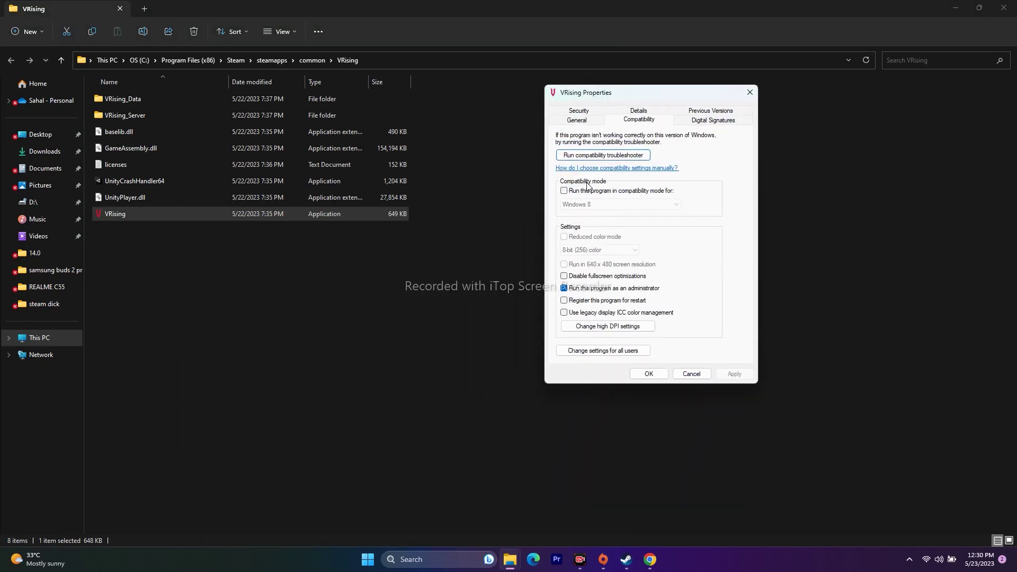
pyautogui.click(565, 192)
pyautogui.click(583, 205)
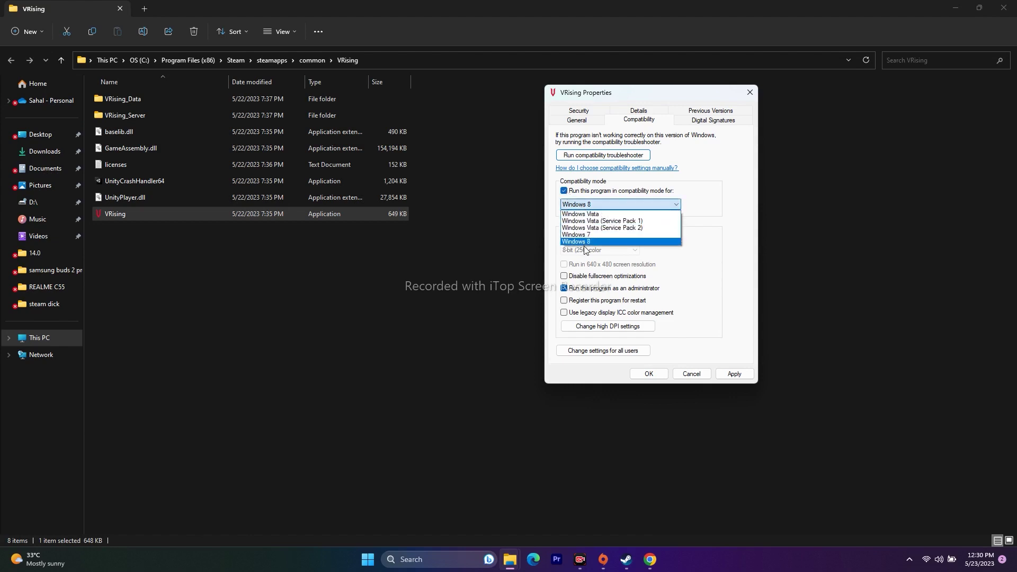
pyautogui.click(605, 235)
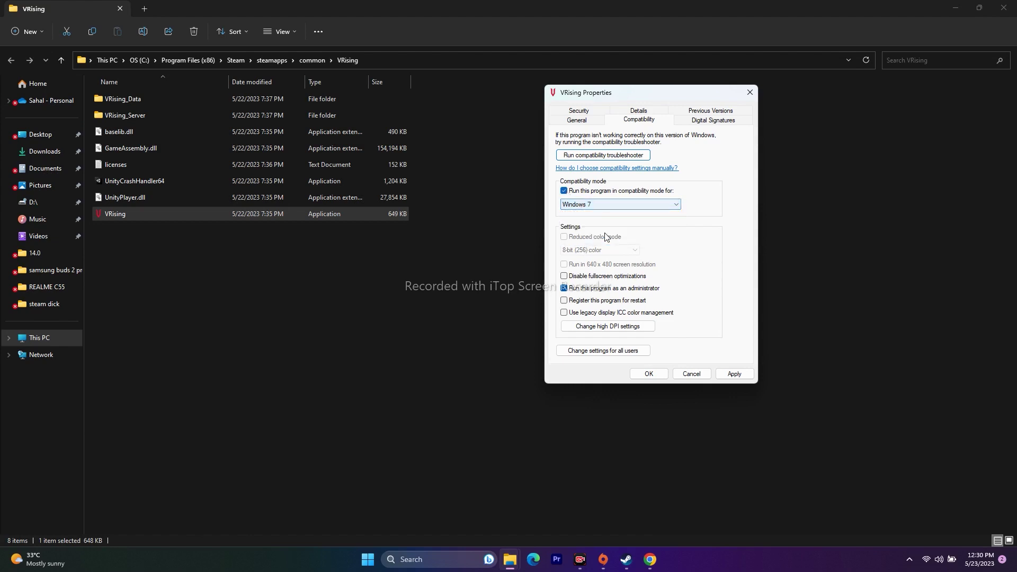
pyautogui.click(732, 373)
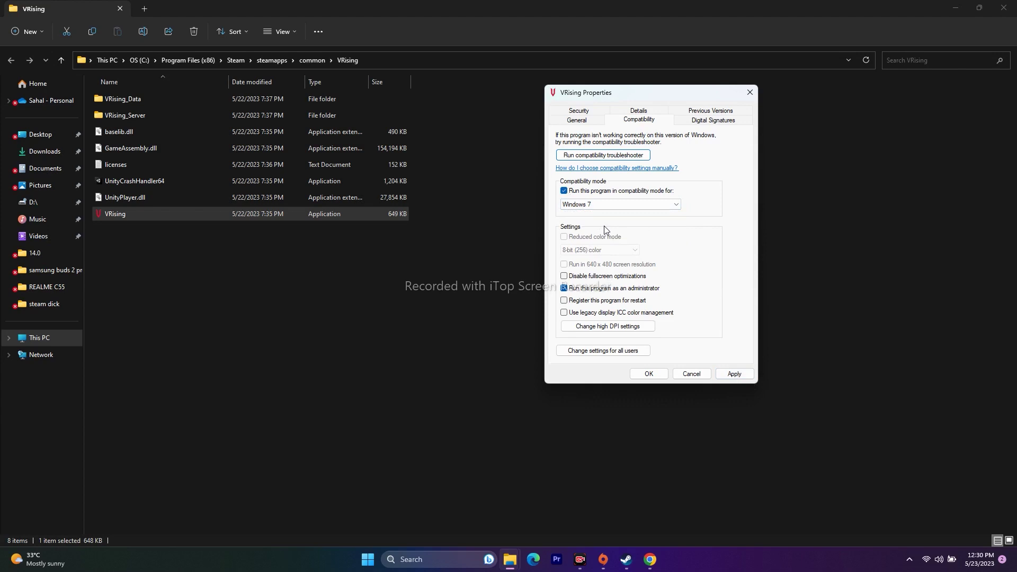
# Switch VRising's compatibility mode to Windows 8, and turn compatibility mode off before closing the properties.
pyautogui.click(595, 204)
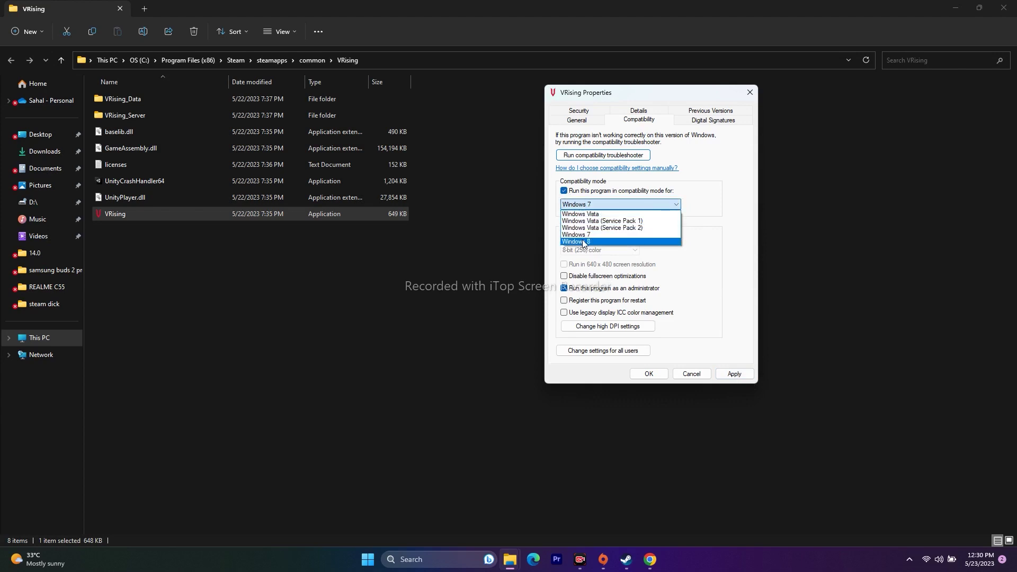
pyautogui.click(584, 242)
pyautogui.click(733, 373)
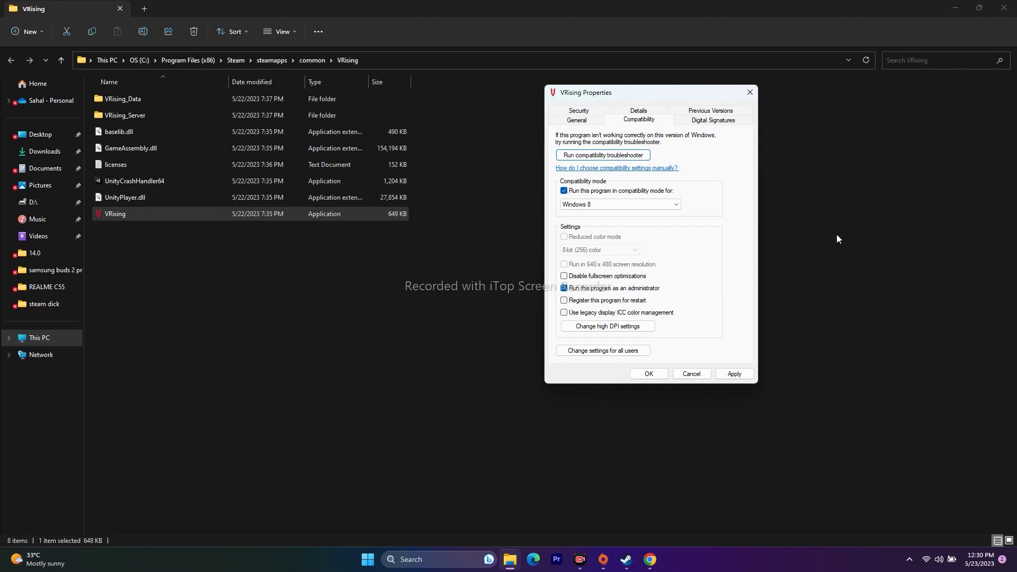
pyautogui.click(617, 190)
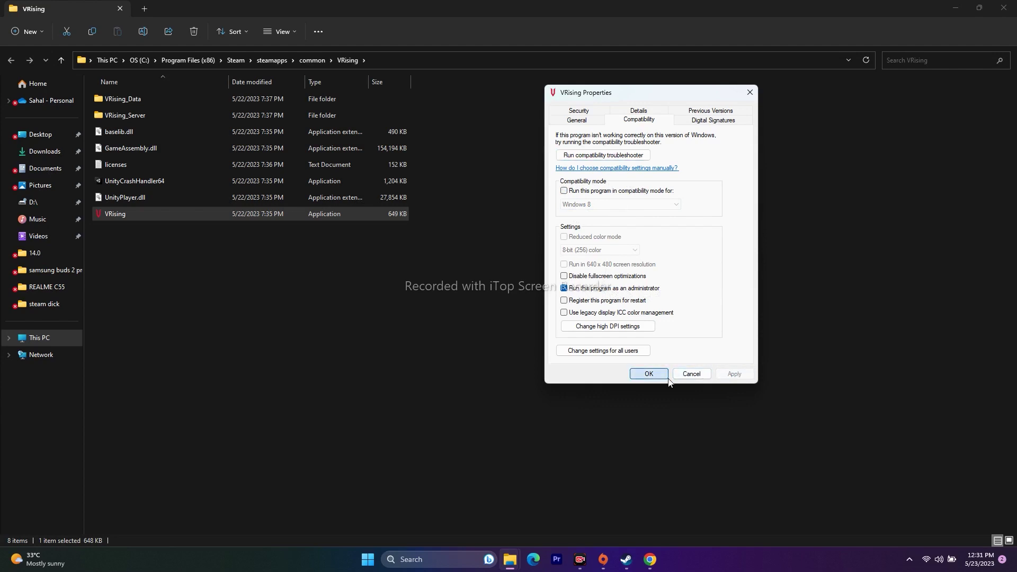
pyautogui.click(648, 373)
# Switch to Steam, close V Rising's properties window, and minimize Steam.
pyautogui.hotkey('alt', 'Tab')
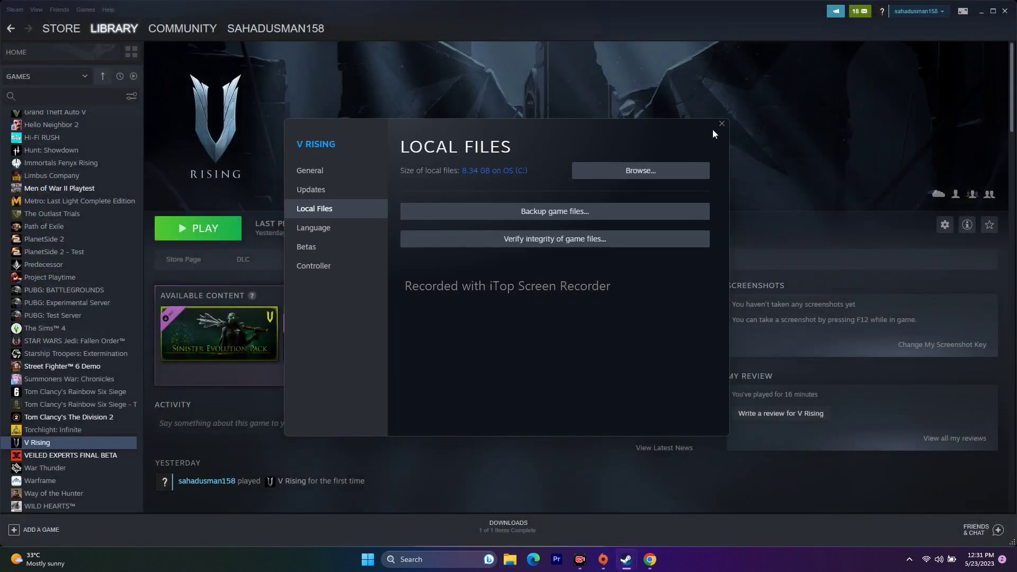
pyautogui.click(721, 124)
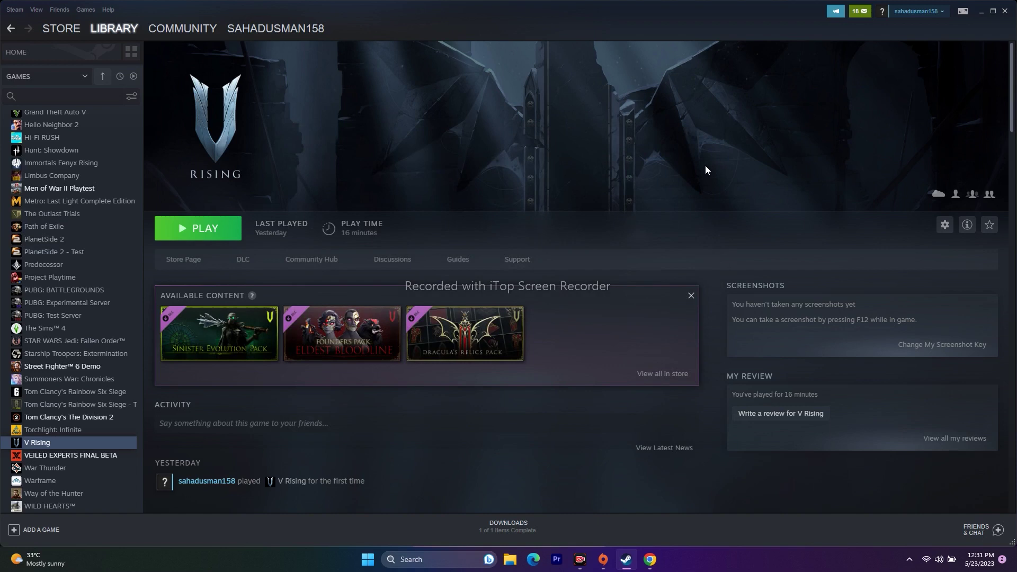
pyautogui.click(980, 12)
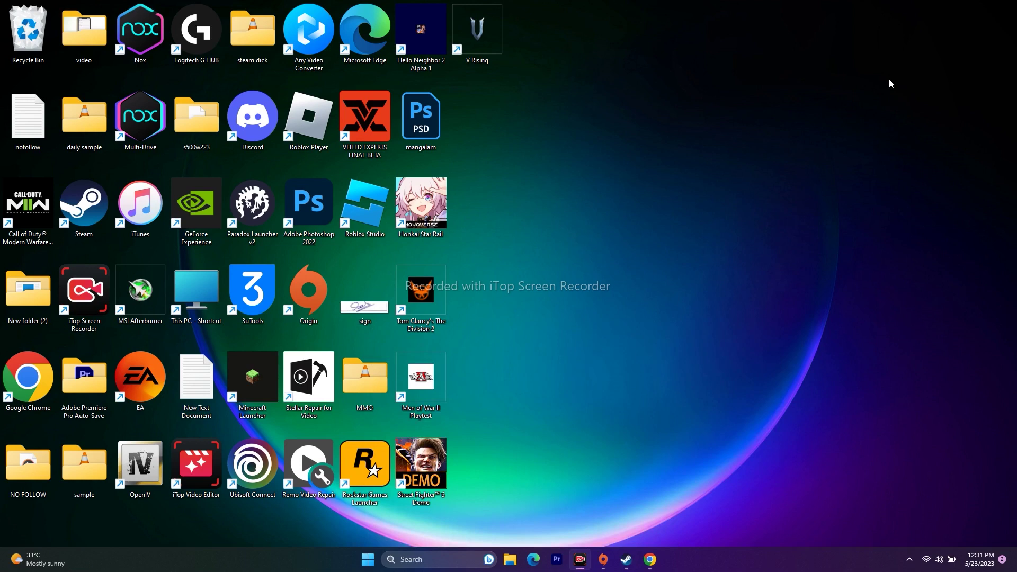
# Search for English among the languages to install in the Windows Language & region settings, and cancel the installation.
pyautogui.click(425, 552)
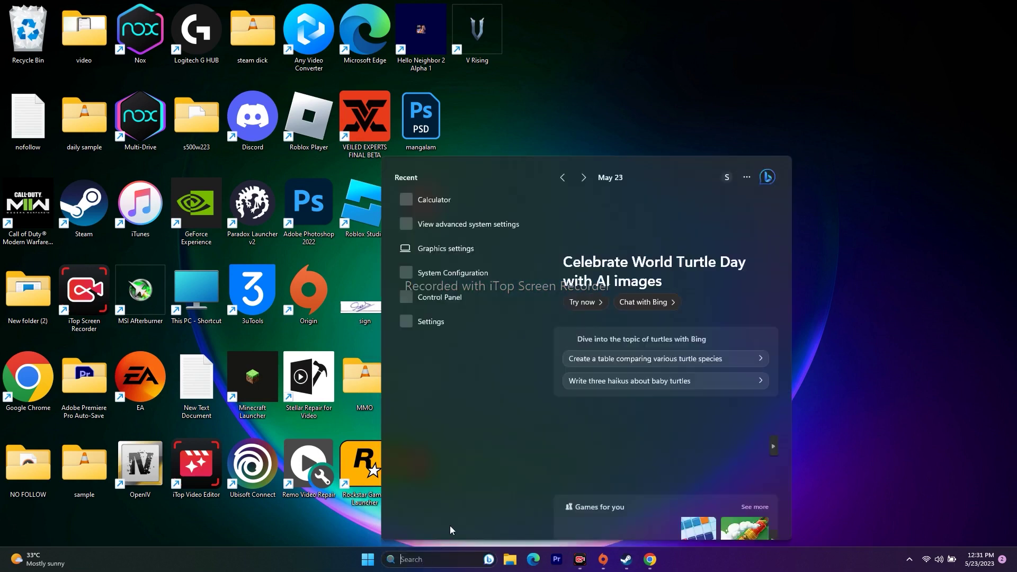
pyautogui.click(438, 324)
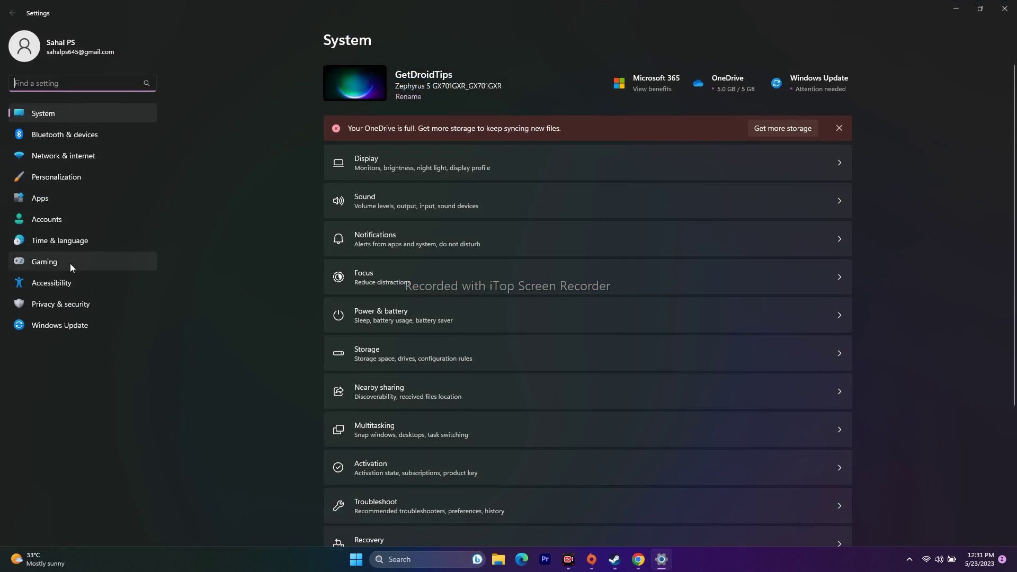
pyautogui.click(64, 241)
pyautogui.click(386, 167)
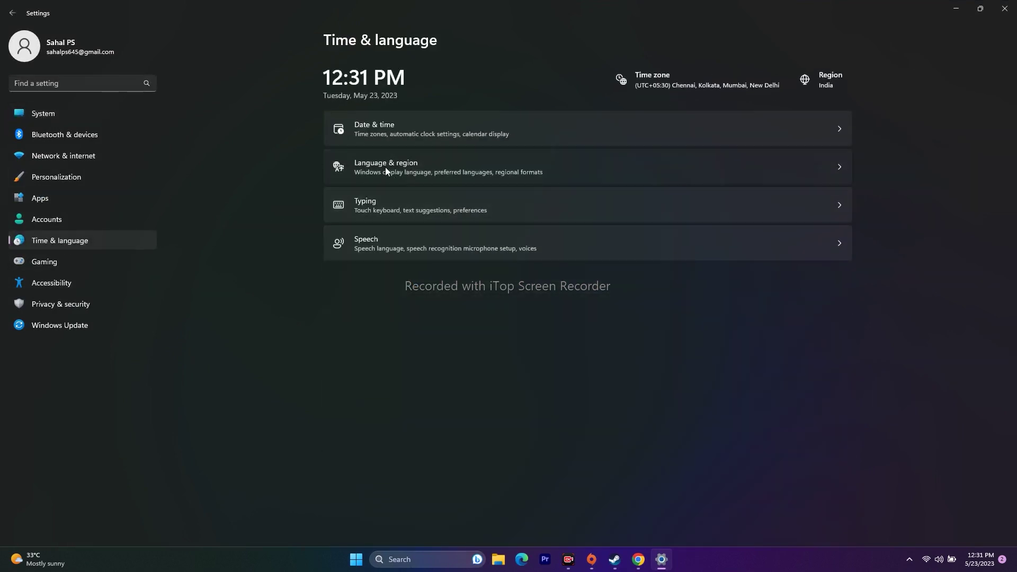
pyautogui.click(807, 160)
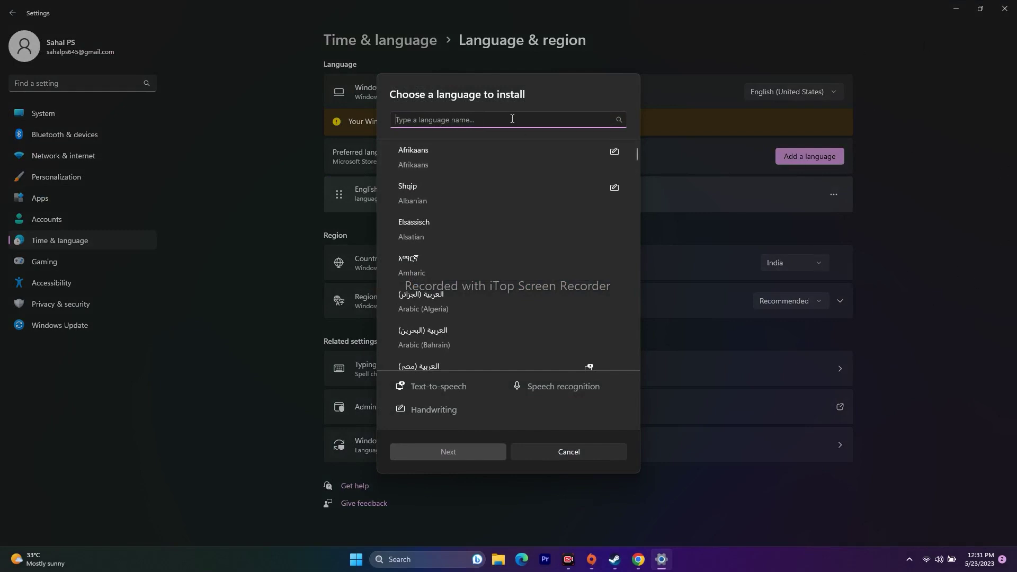
pyautogui.write('engli')
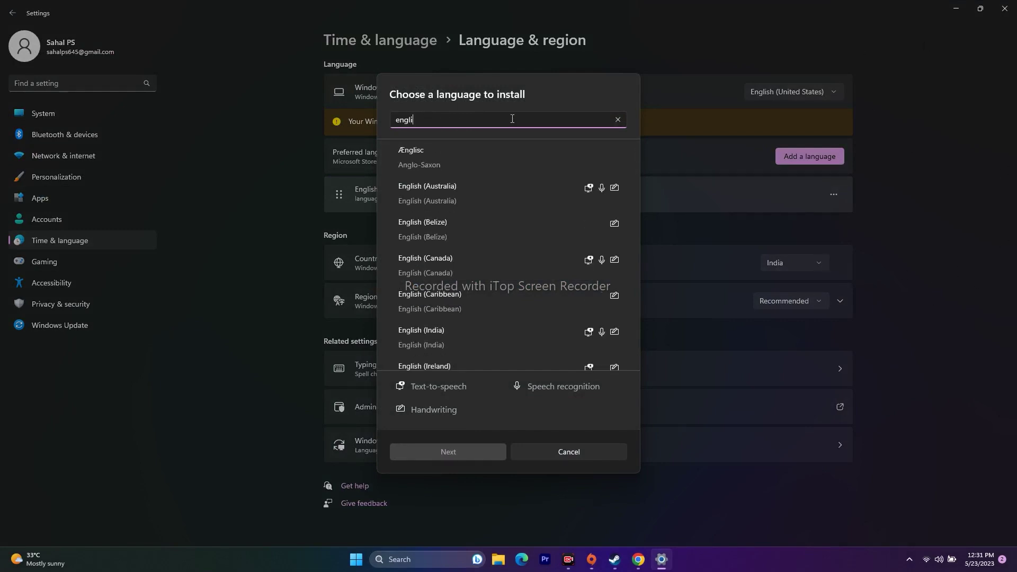
pyautogui.write('sh')
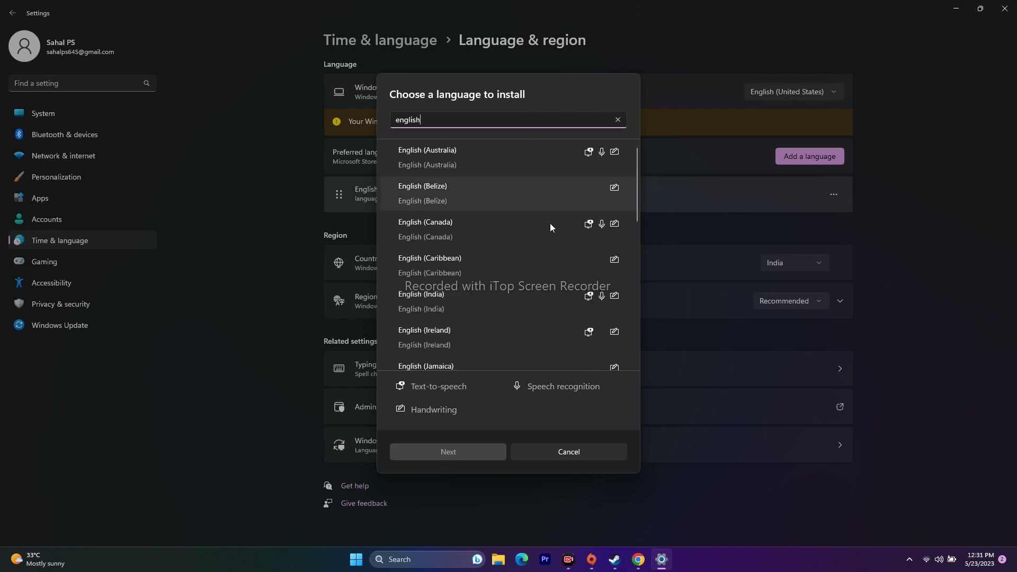
pyautogui.click(594, 449)
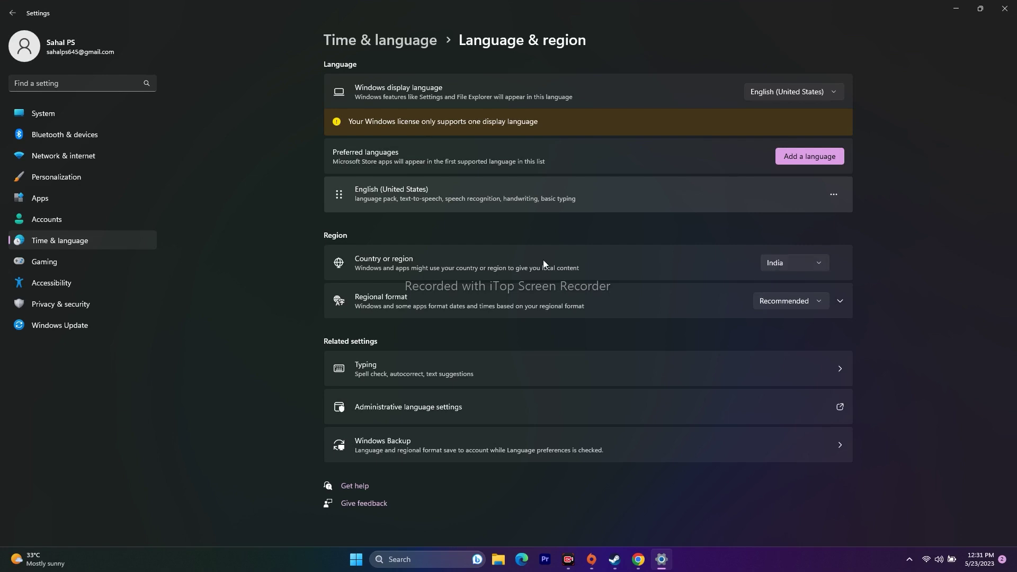
# Check the automatic time and time zone options in the Date & time settings, and close Settings.
pyautogui.click(12, 13)
pyautogui.click(386, 124)
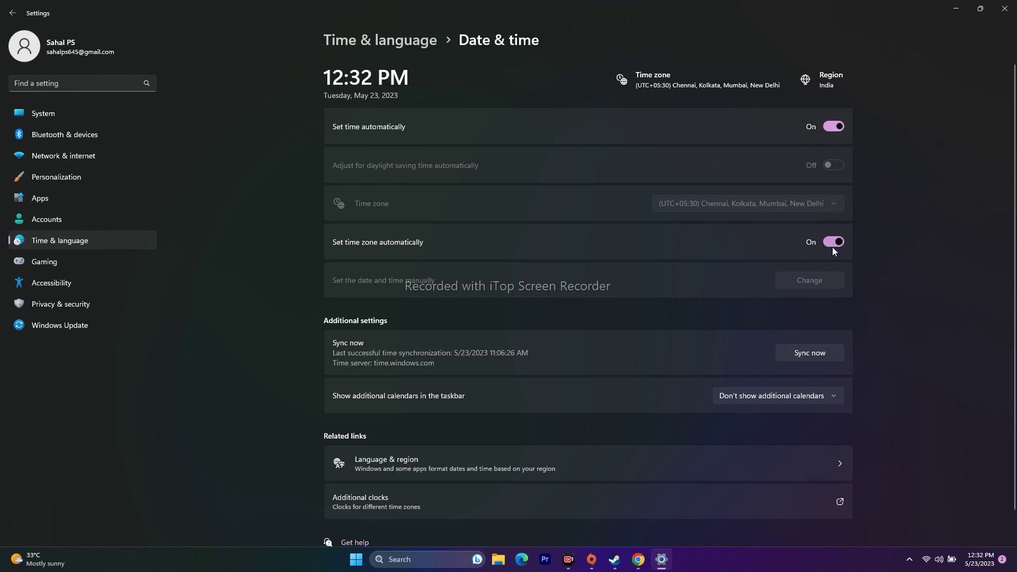
pyautogui.click(1005, 10)
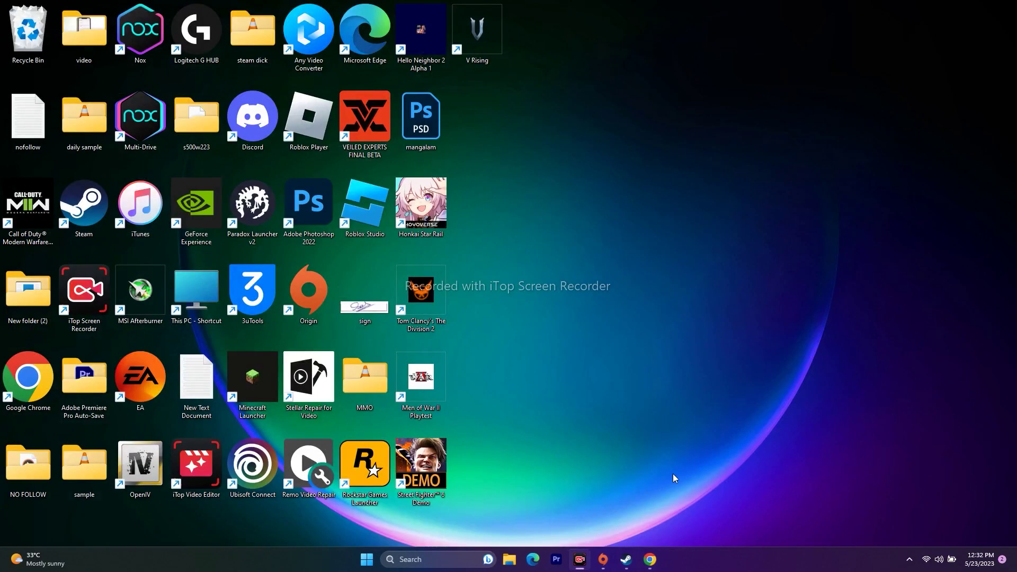
pyautogui.click(626, 559)
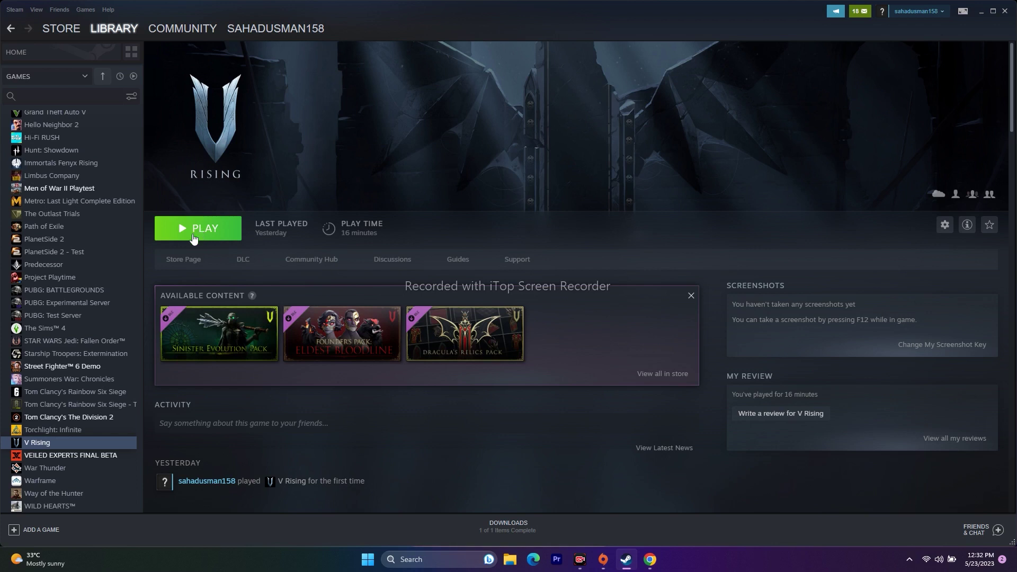
pyautogui.click(980, 13)
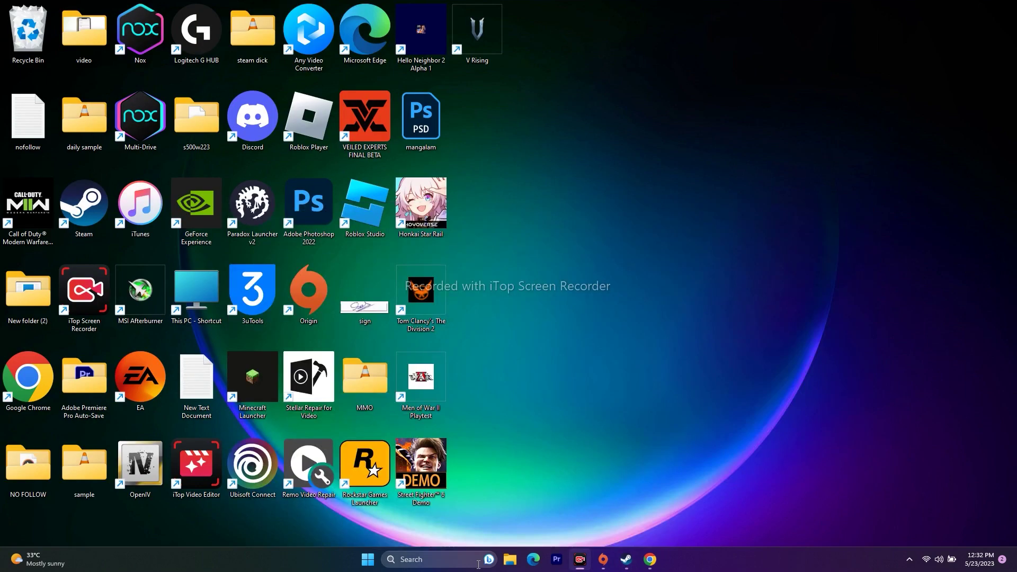
# Switch to File Explorer, examine the game folders in Documents, and minimize the window.
pyautogui.click(507, 561)
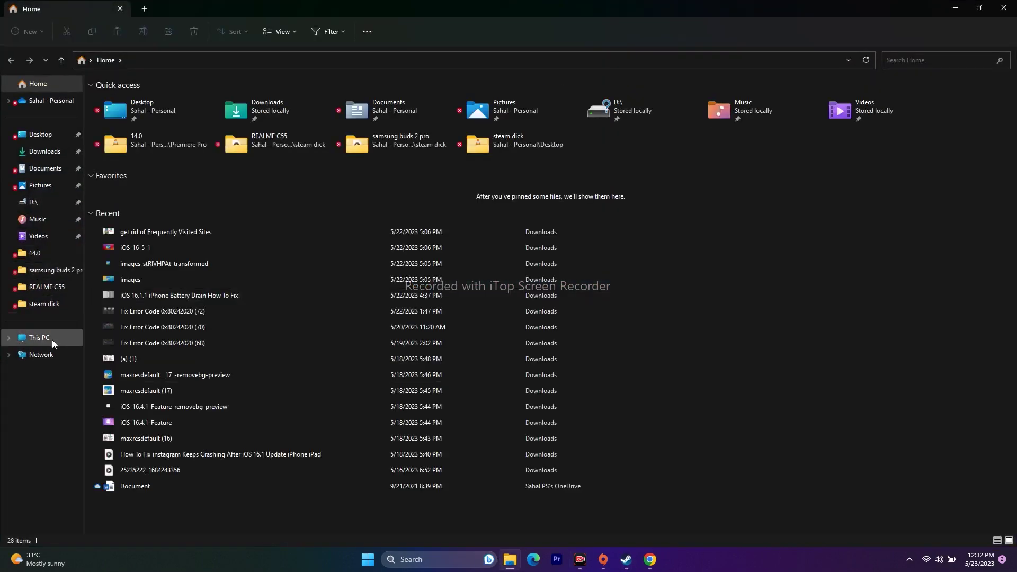
pyautogui.click(53, 340)
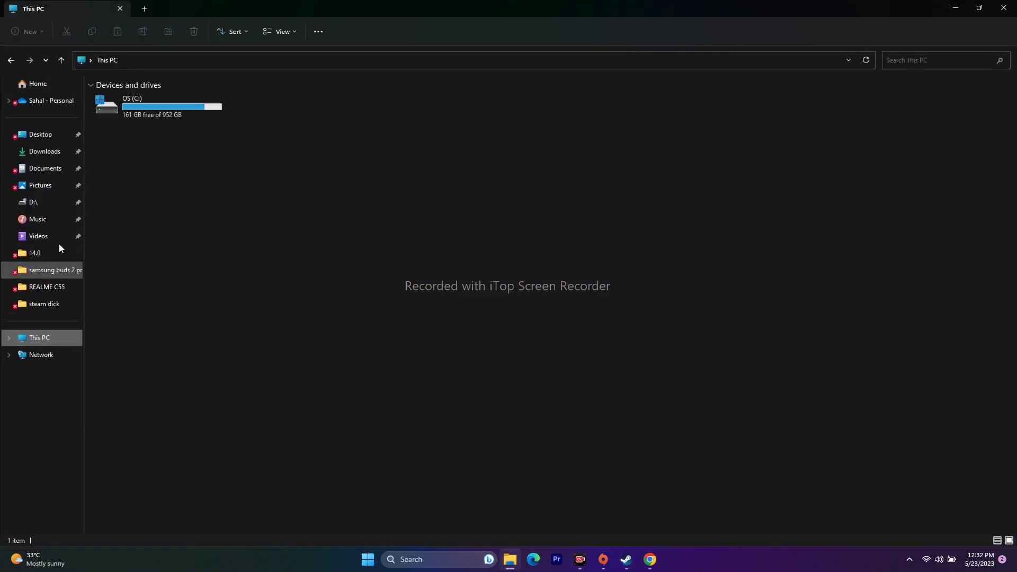
pyautogui.click(50, 169)
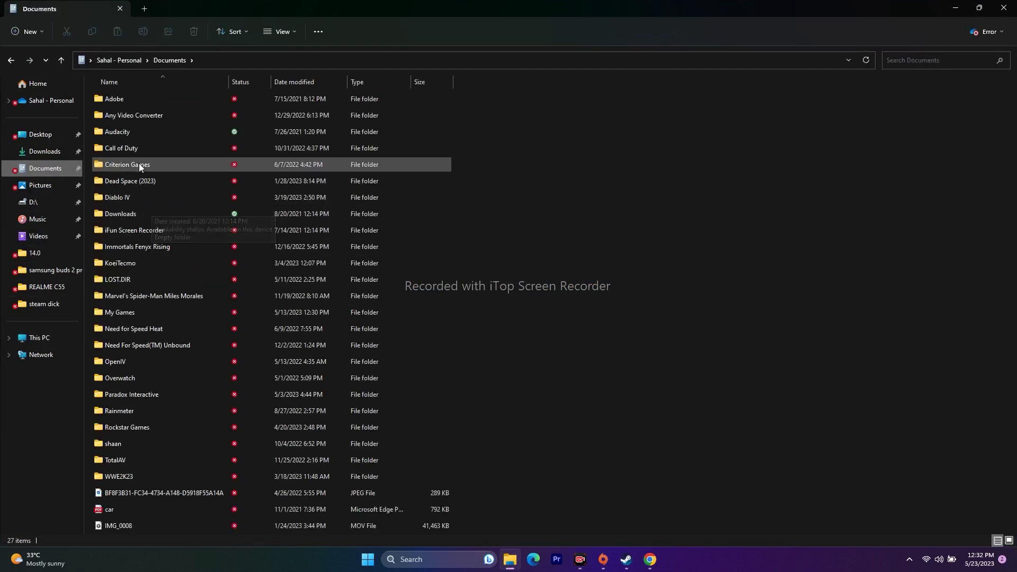
pyautogui.moveTo(139, 165)
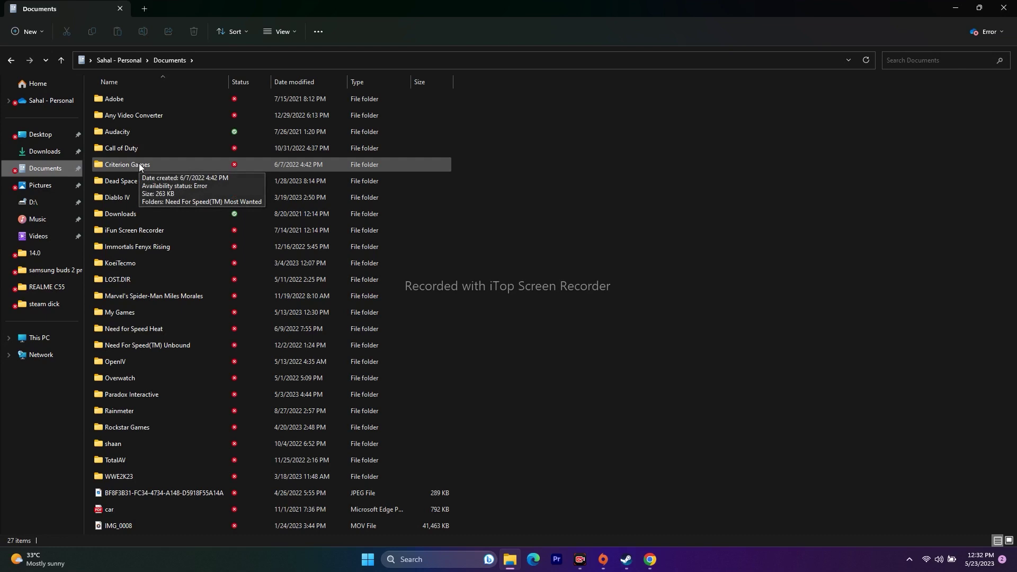
pyautogui.click(955, 8)
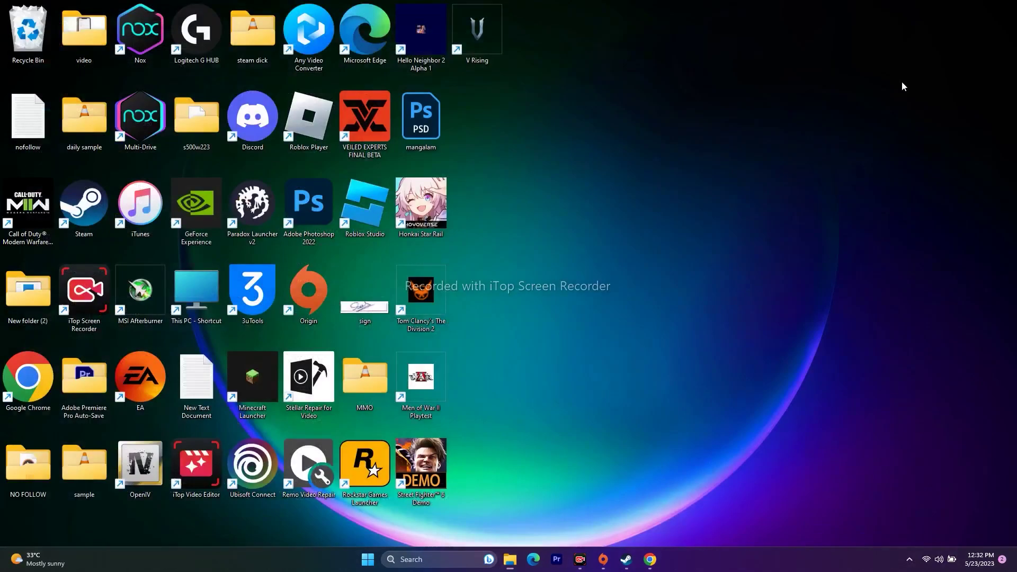
pyautogui.click(626, 558)
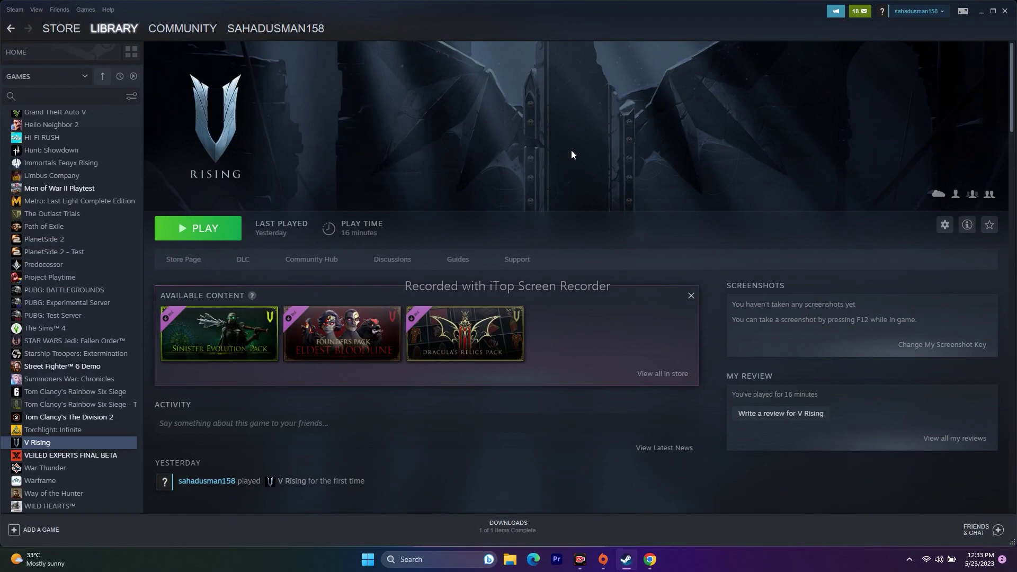
pyautogui.click(980, 13)
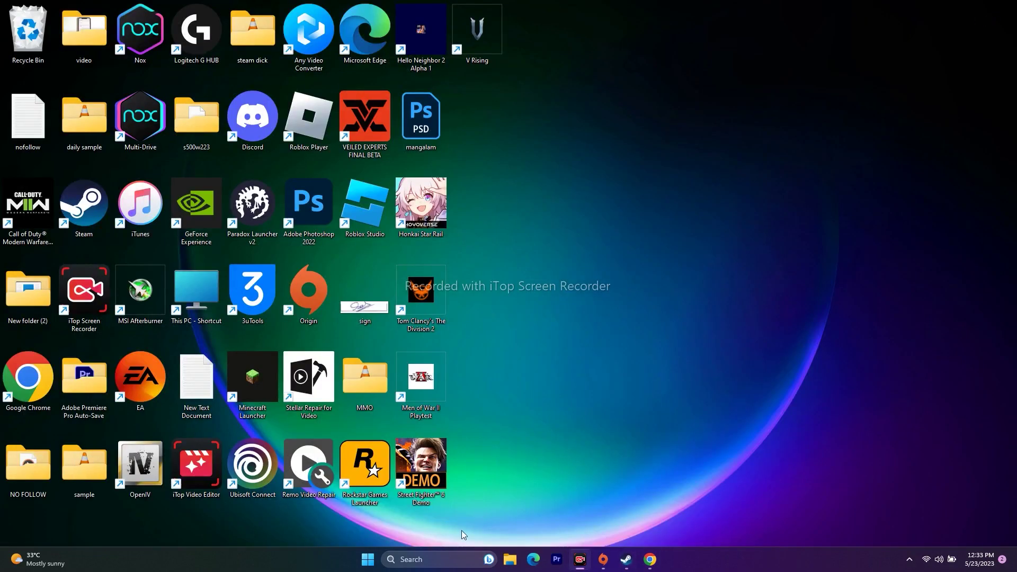
# Open the allowed apps of Windows Defender Firewall from Control Panel, and locate the V Rising entry.
pyautogui.click(439, 559)
pyautogui.click(462, 296)
pyautogui.click(63, 289)
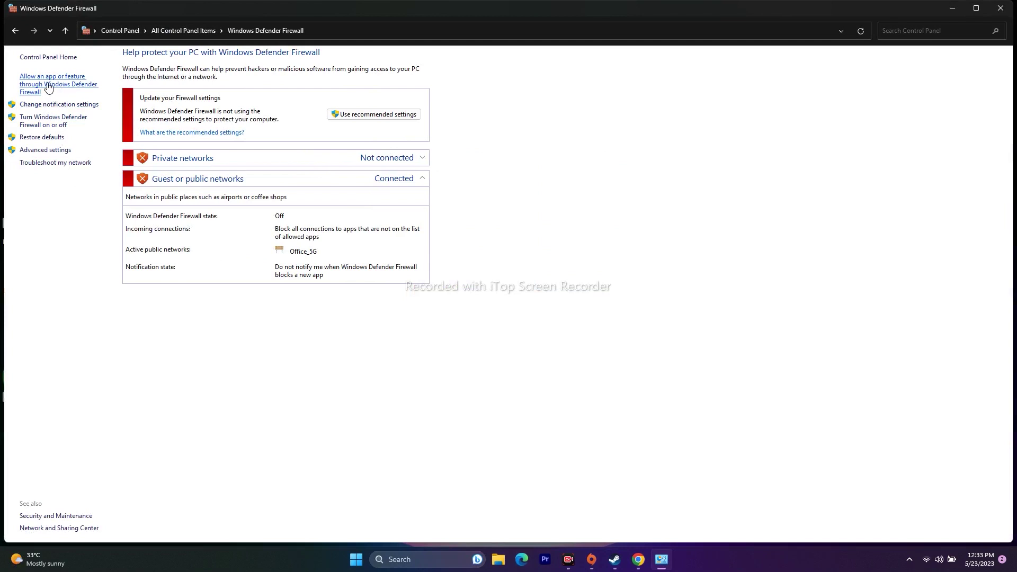
pyautogui.click(47, 86)
pyautogui.scroll(-1, 408, 181)
pyautogui.scroll(-4, 407, 181)
pyautogui.scroll(-15, 408, 181)
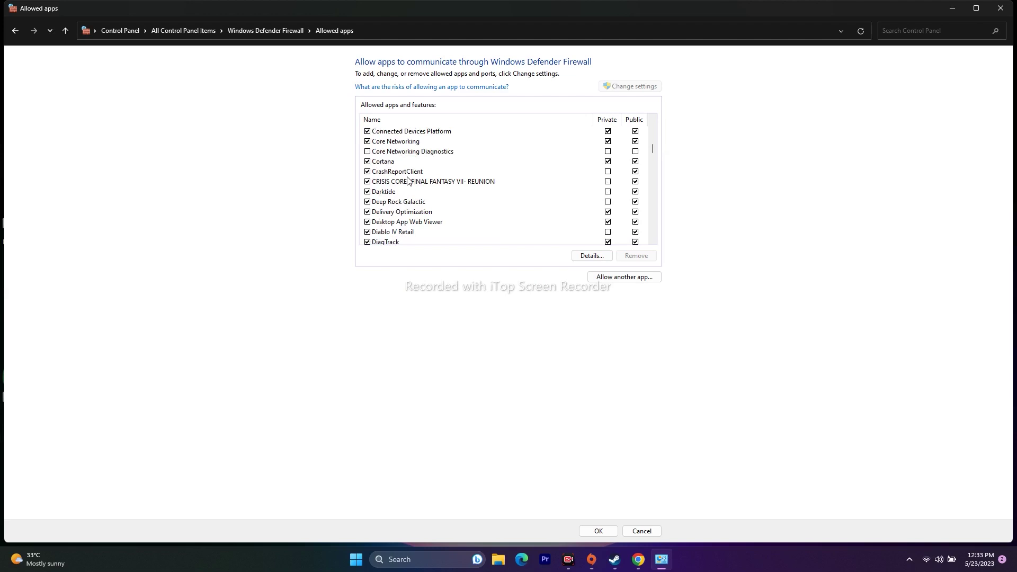
pyautogui.scroll(-15, 408, 180)
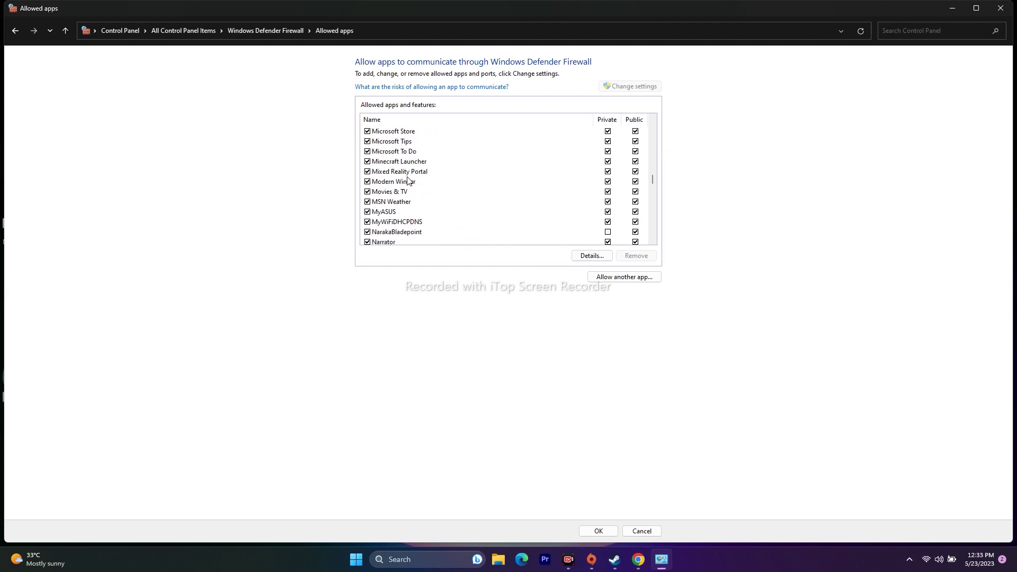
pyautogui.scroll(-15, 408, 180)
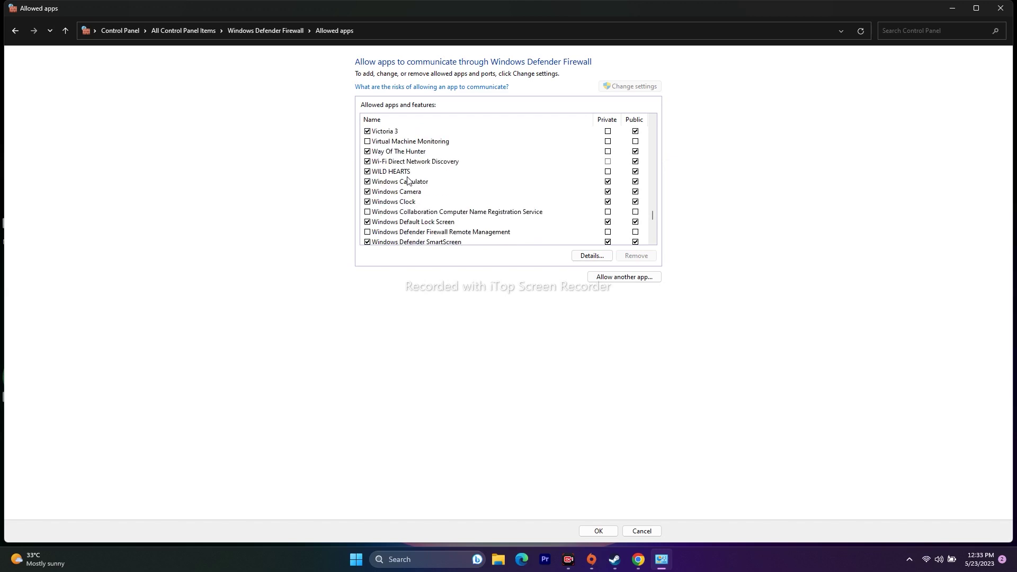
pyautogui.scroll(1, 407, 180)
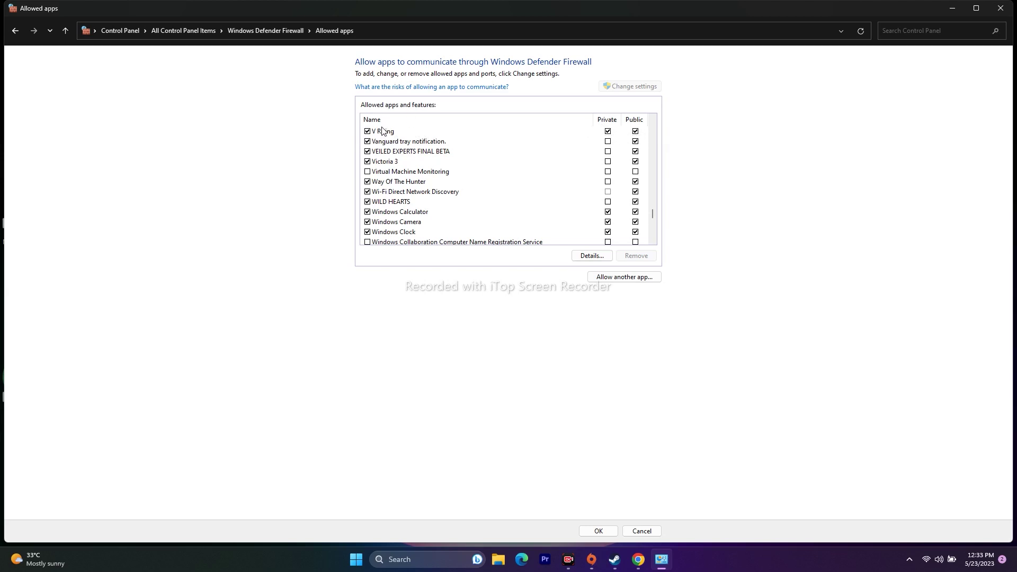
# Browse for another app to allow through the firewall, opening the Steam folder in Program Files (x86) on drive C.
pyautogui.click(616, 279)
pyautogui.click(585, 330)
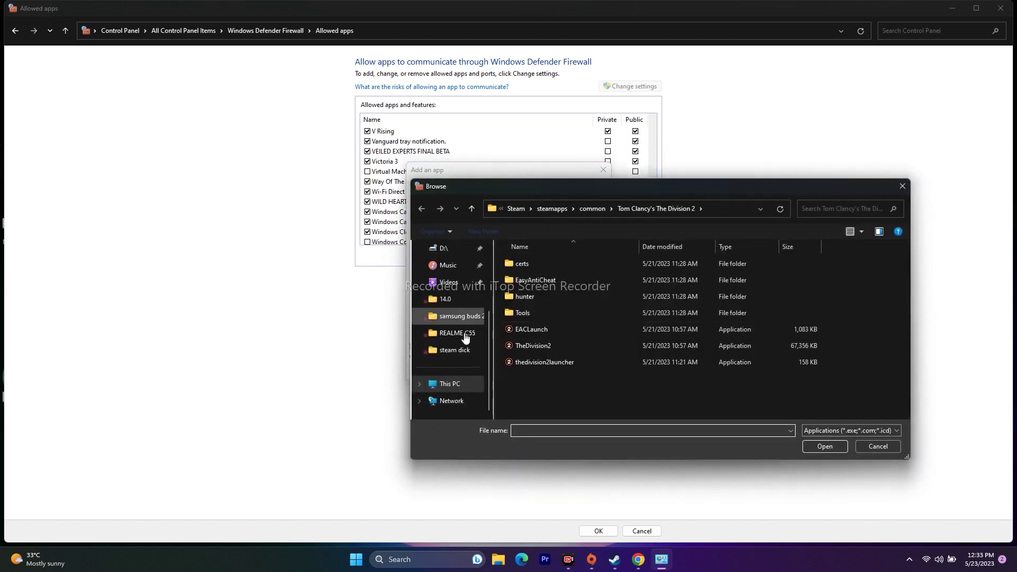
pyautogui.click(454, 392)
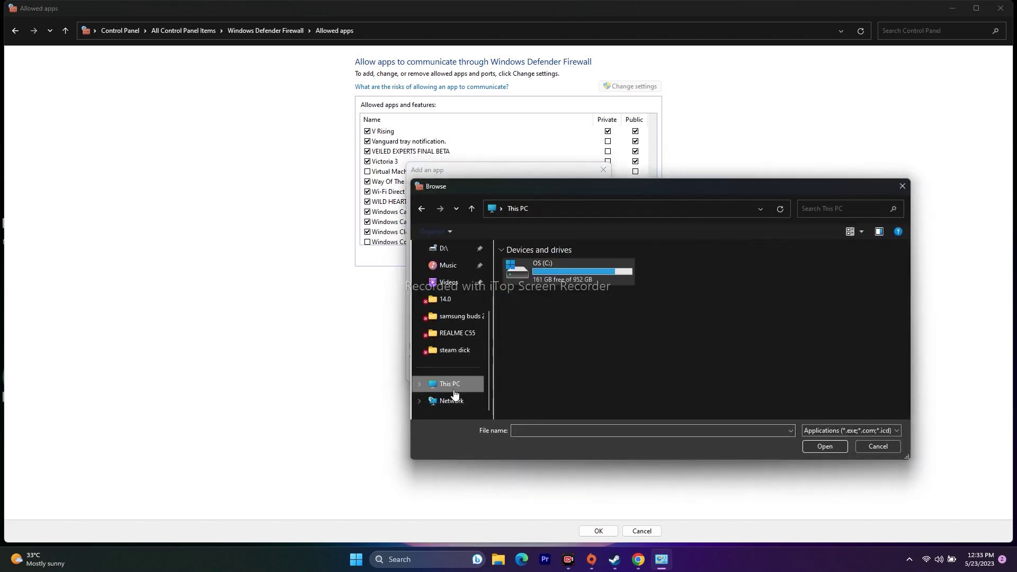
pyautogui.doubleClick(554, 266)
pyautogui.scroll(-5, 554, 281)
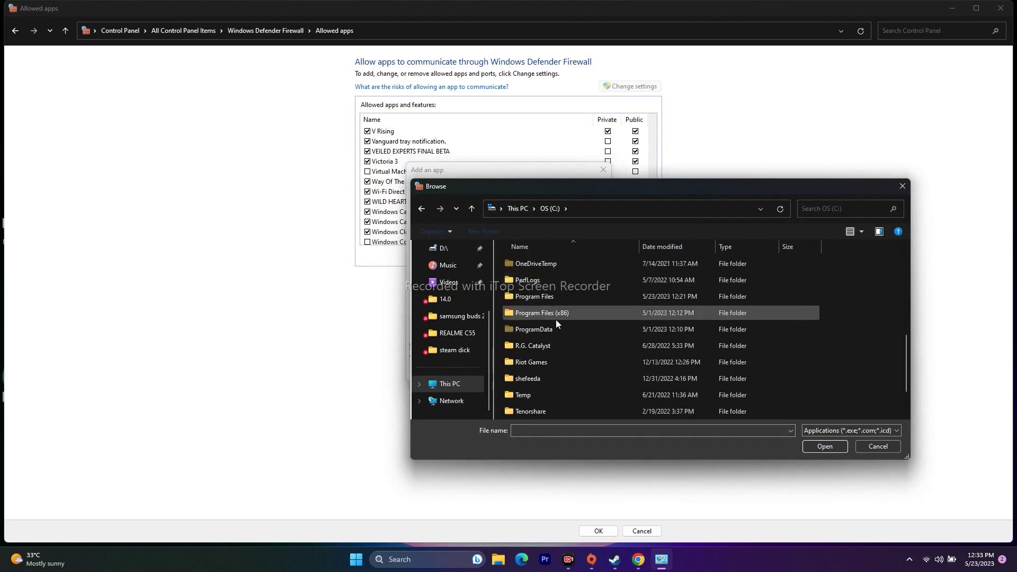
pyautogui.doubleClick(556, 319)
pyautogui.scroll(-6, 556, 320)
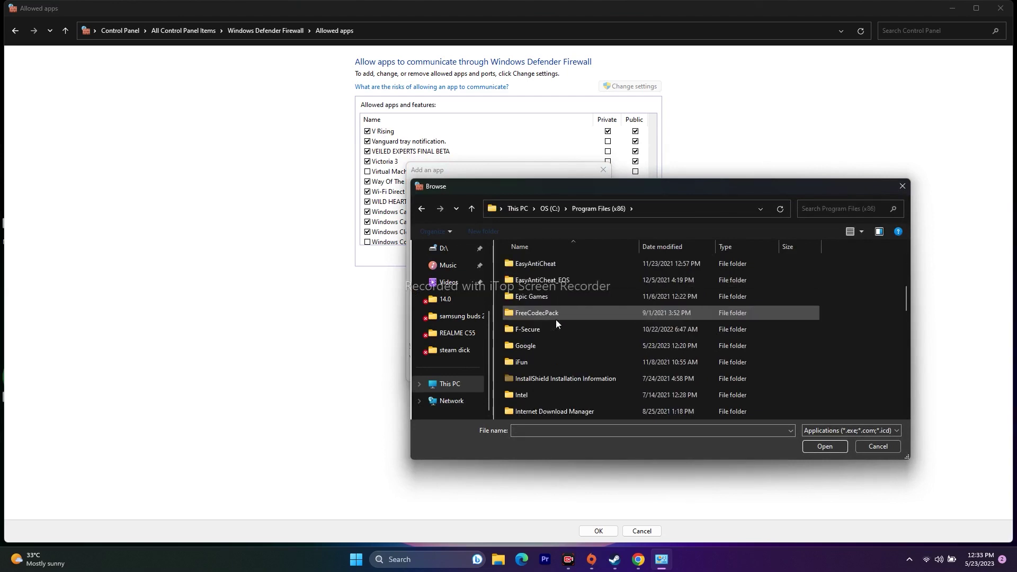
pyautogui.scroll(-7, 555, 320)
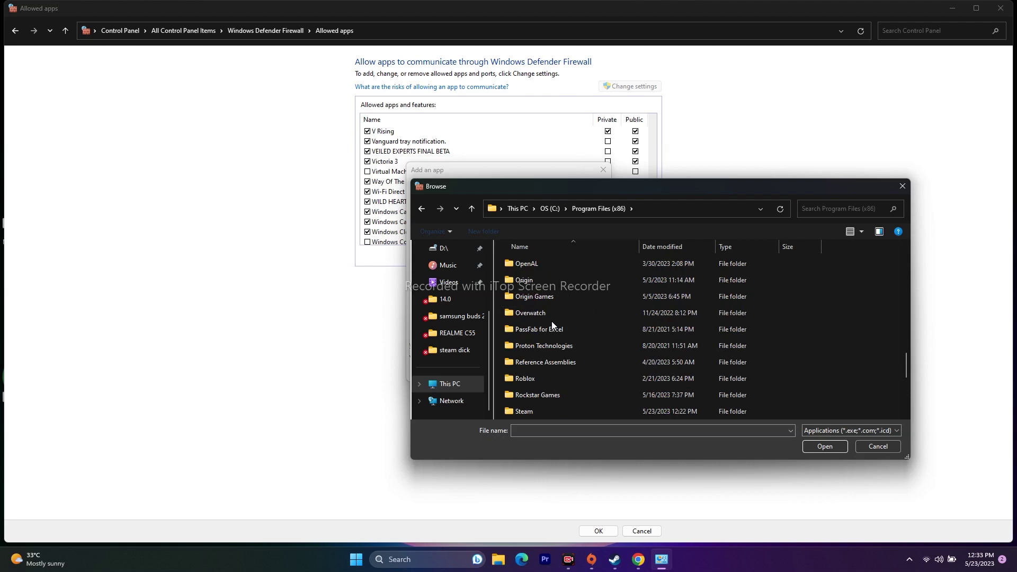
pyautogui.doubleClick(538, 361)
pyautogui.scroll(-5, 540, 291)
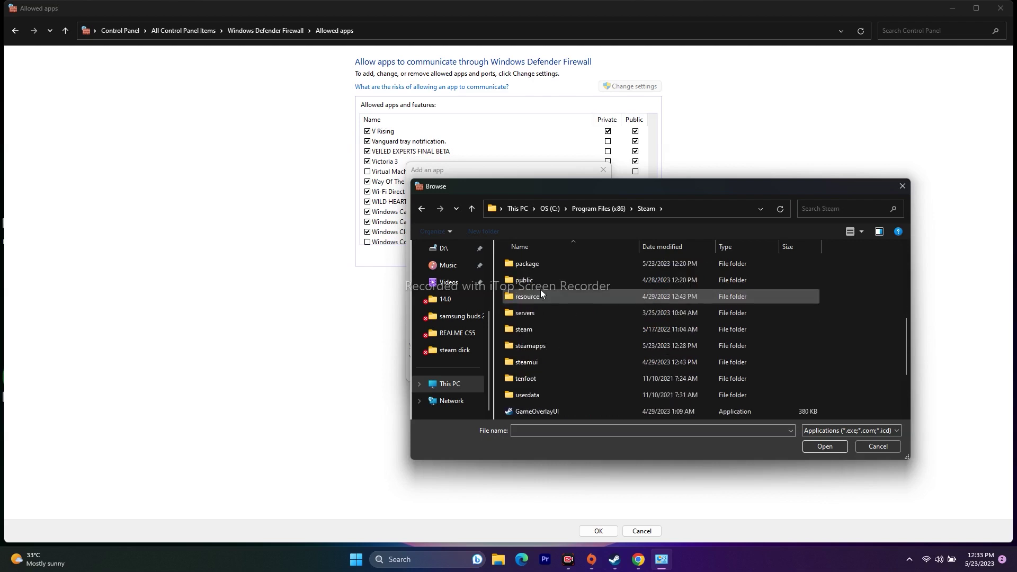
# Choose the VRising application in steamapps > common > VRising as the app to add to the firewall list.
pyautogui.doubleClick(550, 298)
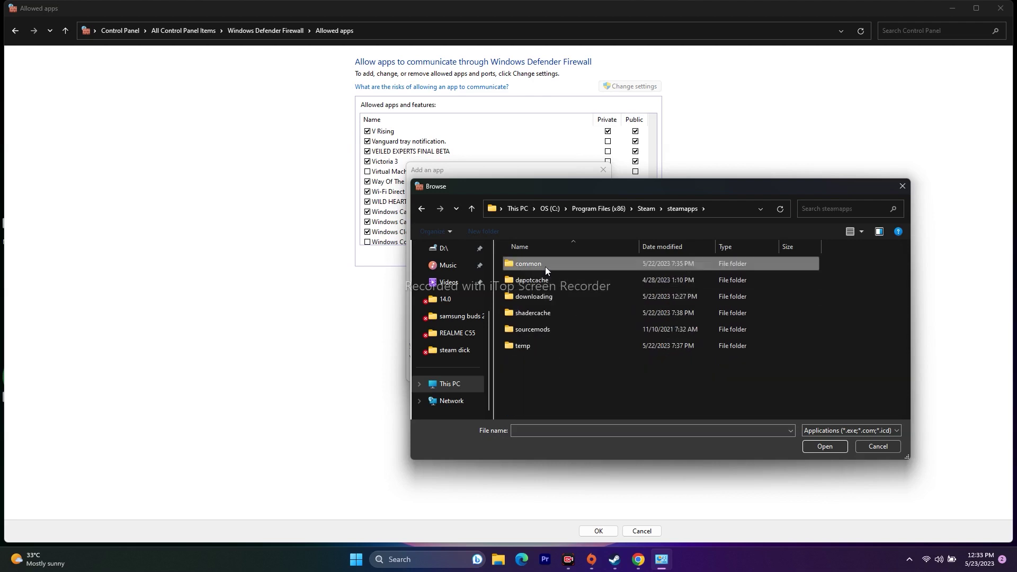
pyautogui.doubleClick(546, 266)
pyautogui.scroll(-12, 555, 296)
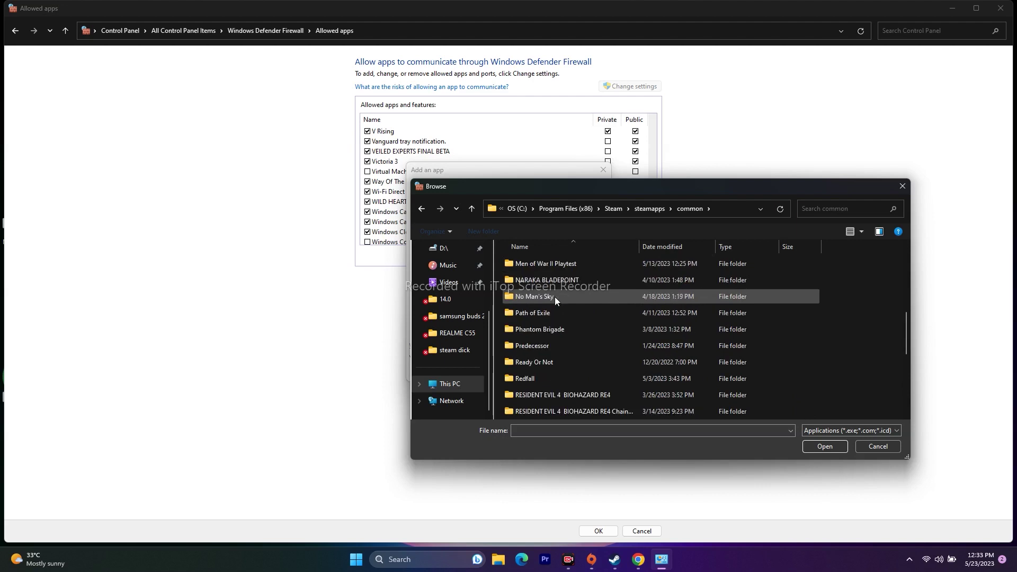
pyautogui.scroll(-3, 551, 309)
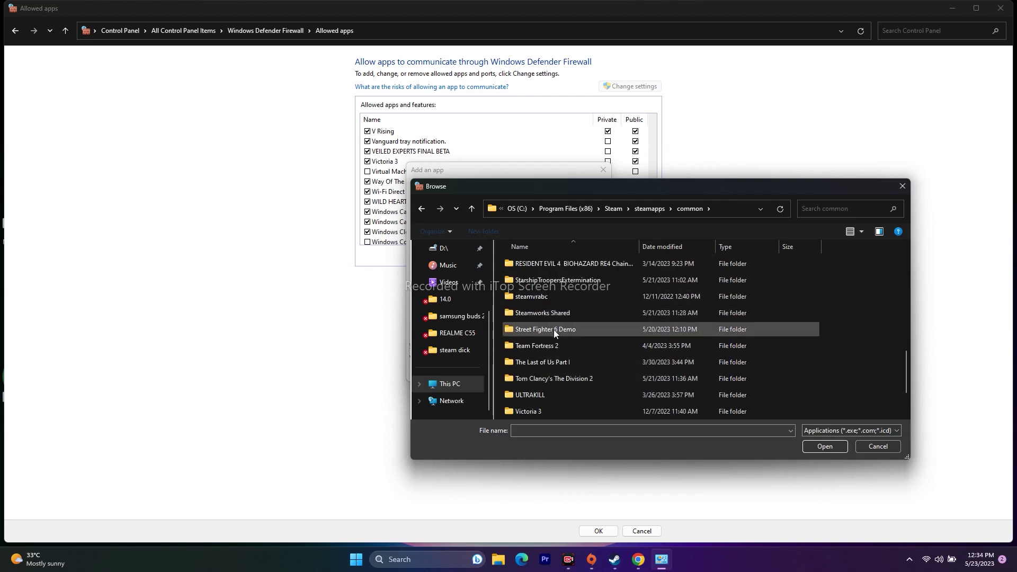
pyautogui.doubleClick(539, 379)
pyautogui.click(536, 313)
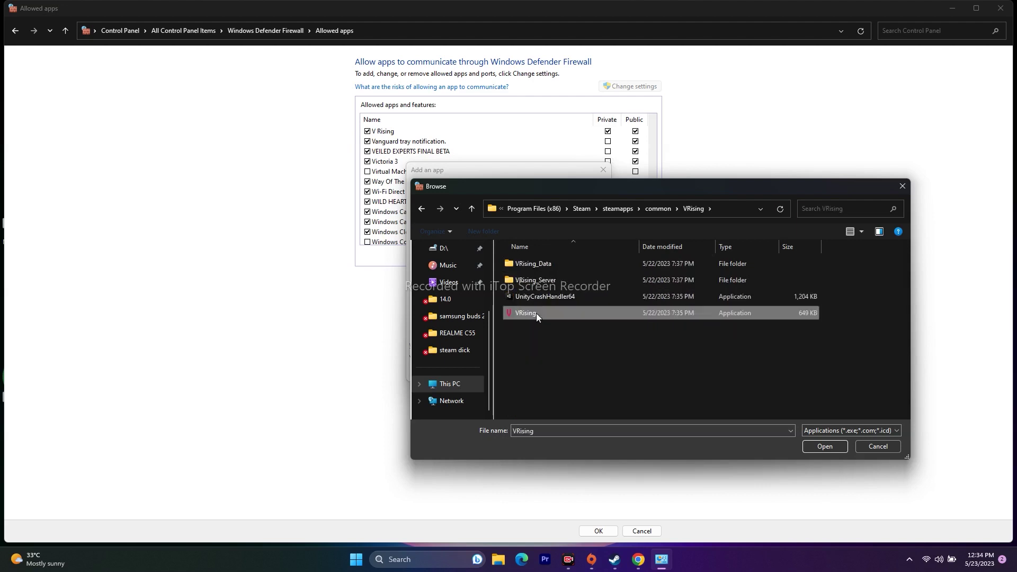
pyautogui.click(809, 446)
# Try to add VRising to the allowed apps, and close the dialog and the Control Panel window.
pyautogui.click(545, 371)
pyautogui.click(559, 317)
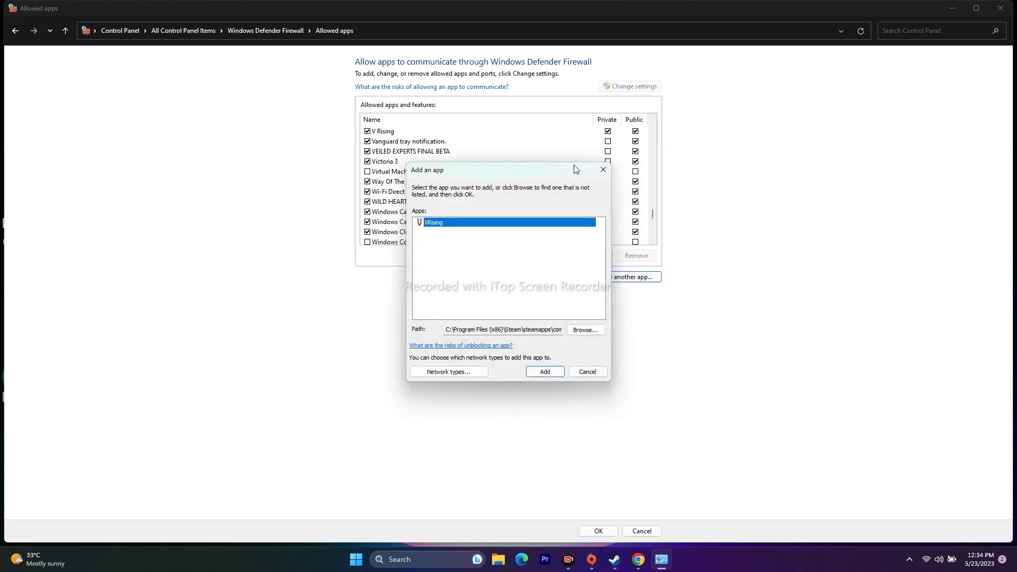
pyautogui.click(602, 170)
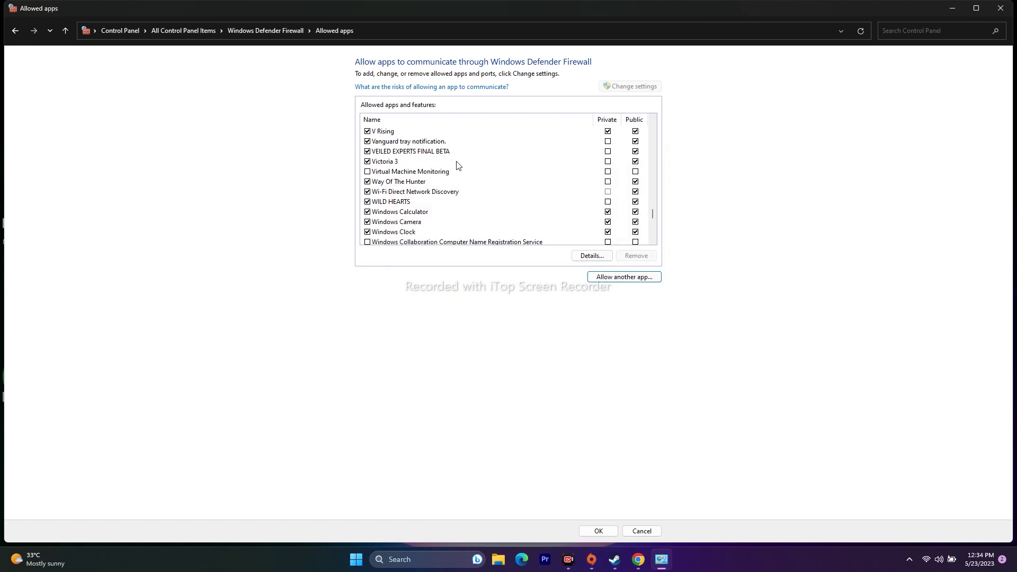
pyautogui.click(1000, 9)
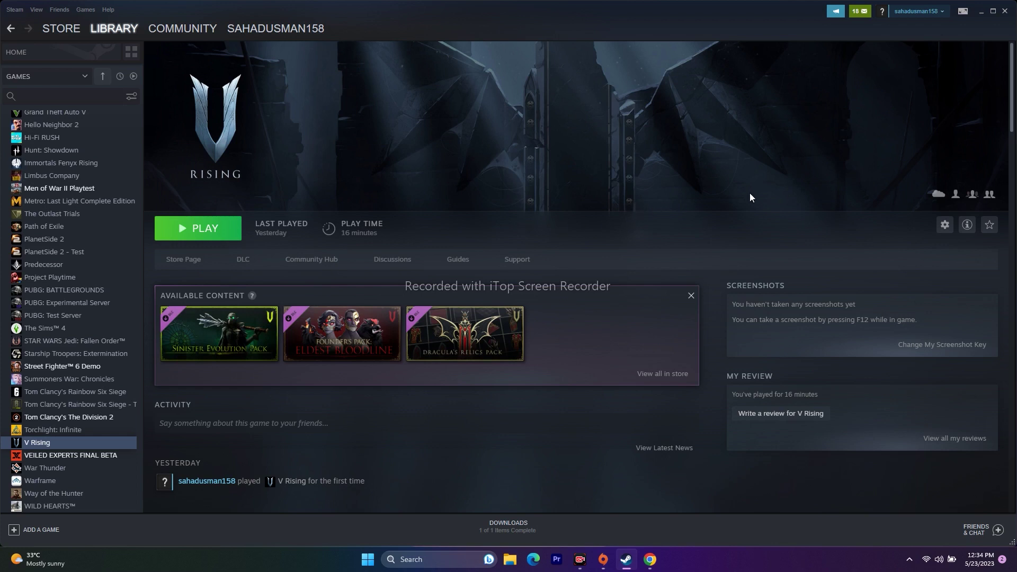
# Minimize Steam, open the services list in System Configuration, hide all Microsoft services, and confirm.
pyautogui.click(981, 11)
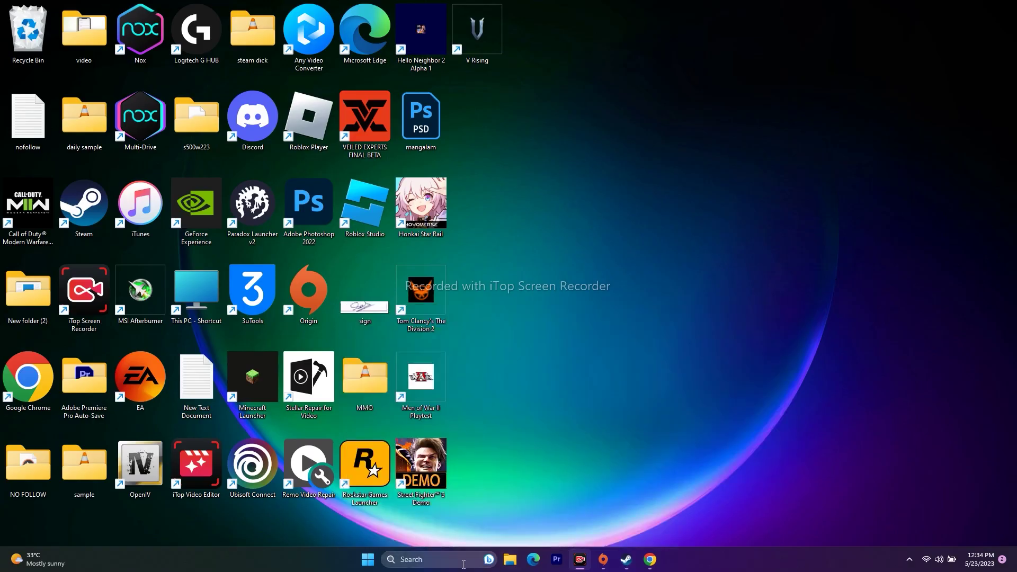
pyautogui.click(462, 559)
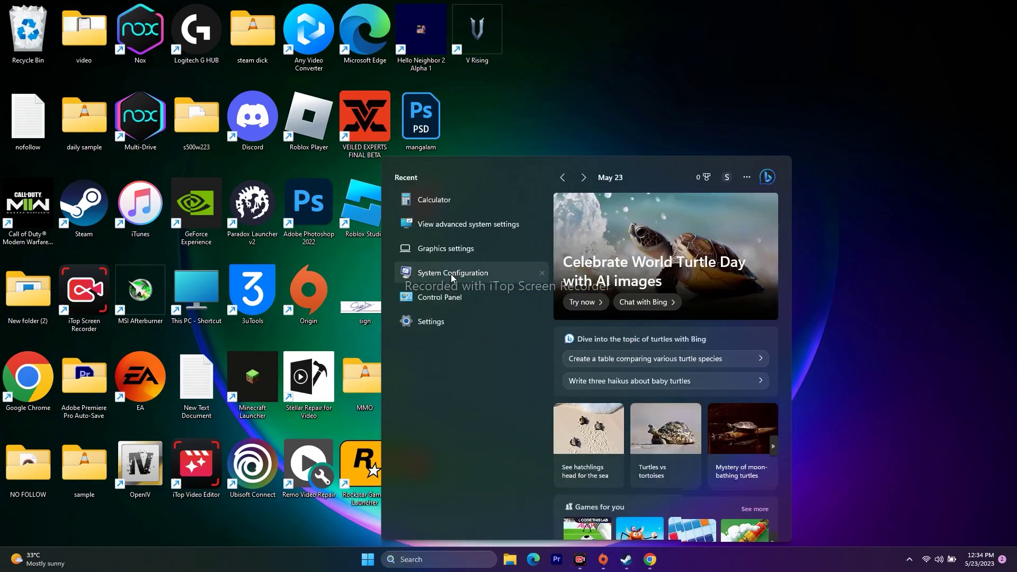
pyautogui.click(453, 275)
pyautogui.click(424, 196)
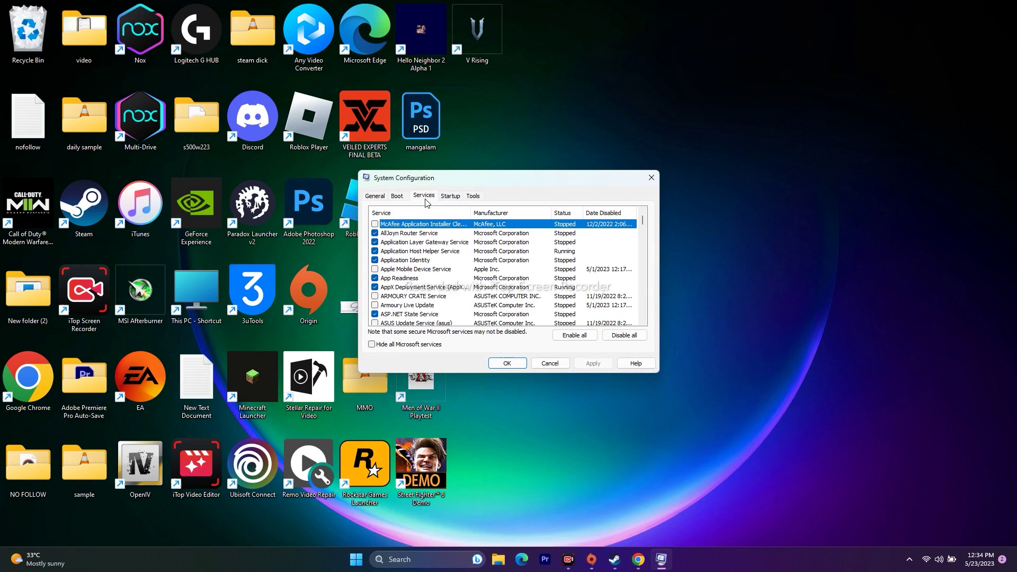
pyautogui.click(373, 345)
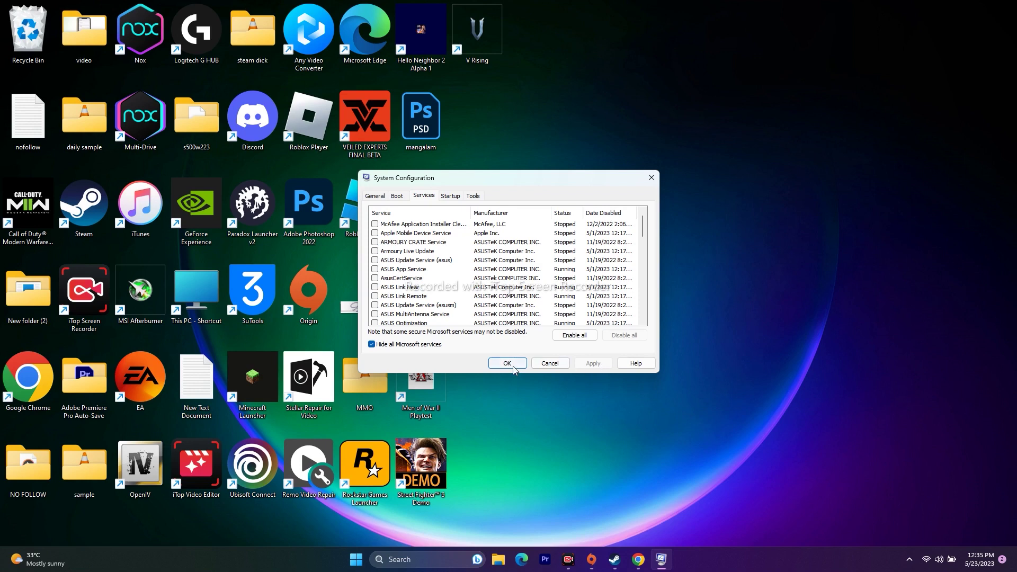
pyautogui.click(495, 363)
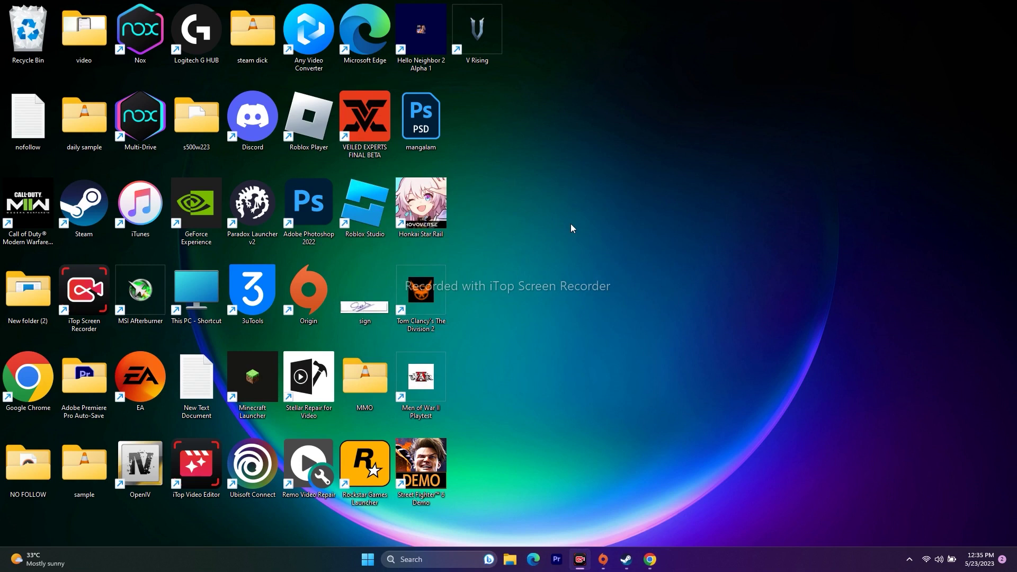
# Switch to Steam and open the general properties of V Rising to check the Steam Overlay option.
pyautogui.click(625, 561)
pyautogui.click(625, 560)
pyautogui.click(626, 560)
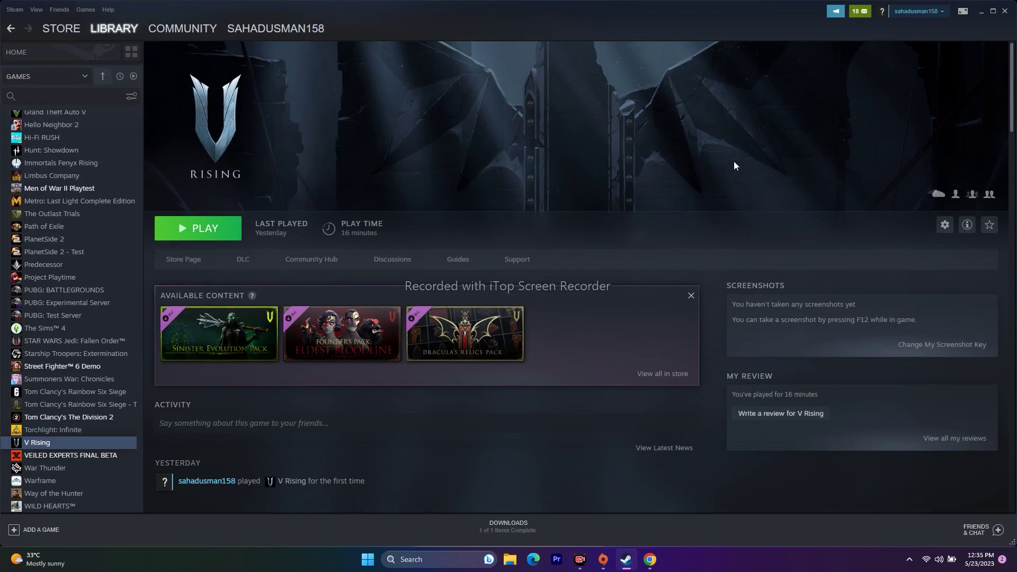
pyautogui.rightClick(51, 441)
pyautogui.click(84, 433)
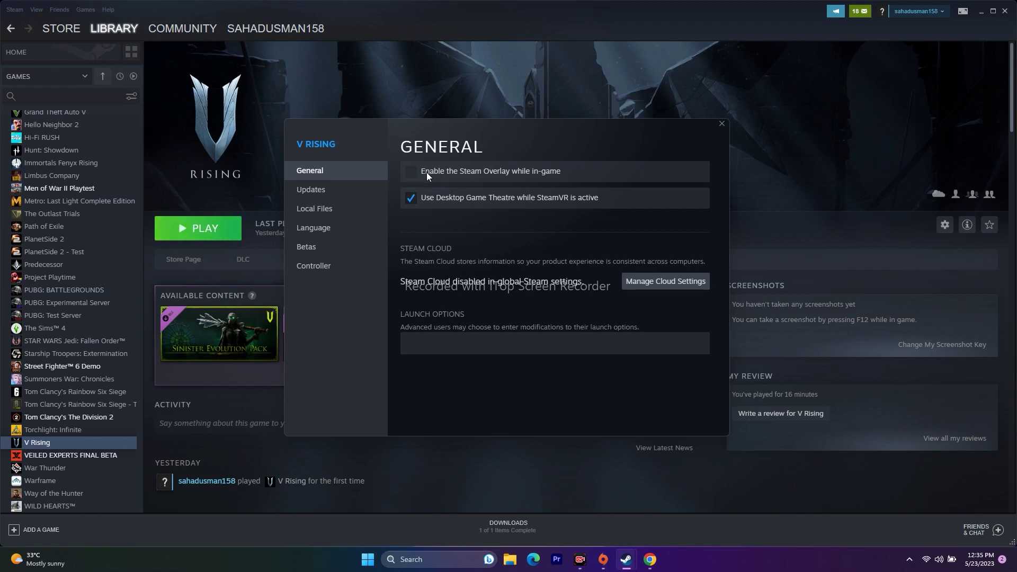
# Try the launch options -dx11 and -dx12 for V Rising, clear them, and close the properties and minimize Steam.
pyautogui.click(421, 337)
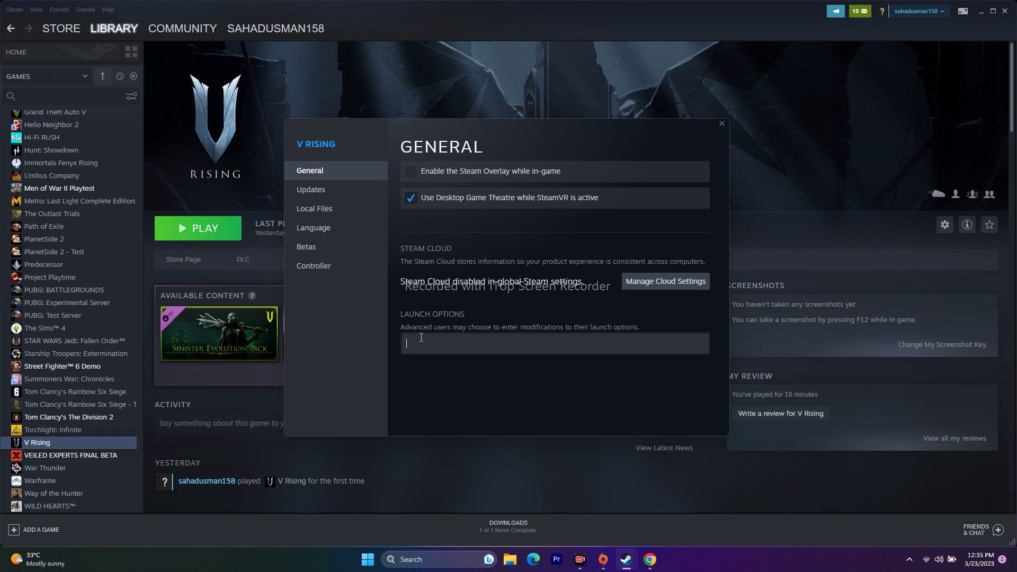
pyautogui.write('-dx11')
pyautogui.press('BackSpace')
pyautogui.write('2')
pyautogui.press('BackSpace')
pyautogui.press('BackSpace')
pyautogui.press('BackSpace')
pyautogui.press('BackSpace')
pyautogui.press('BackSpace')
pyautogui.click(721, 123)
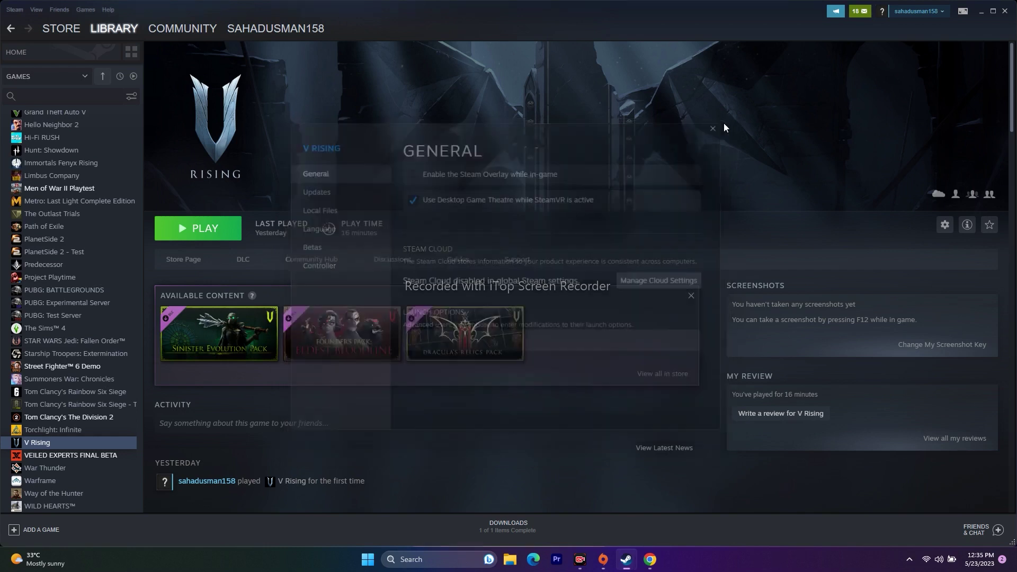
pyautogui.click(983, 10)
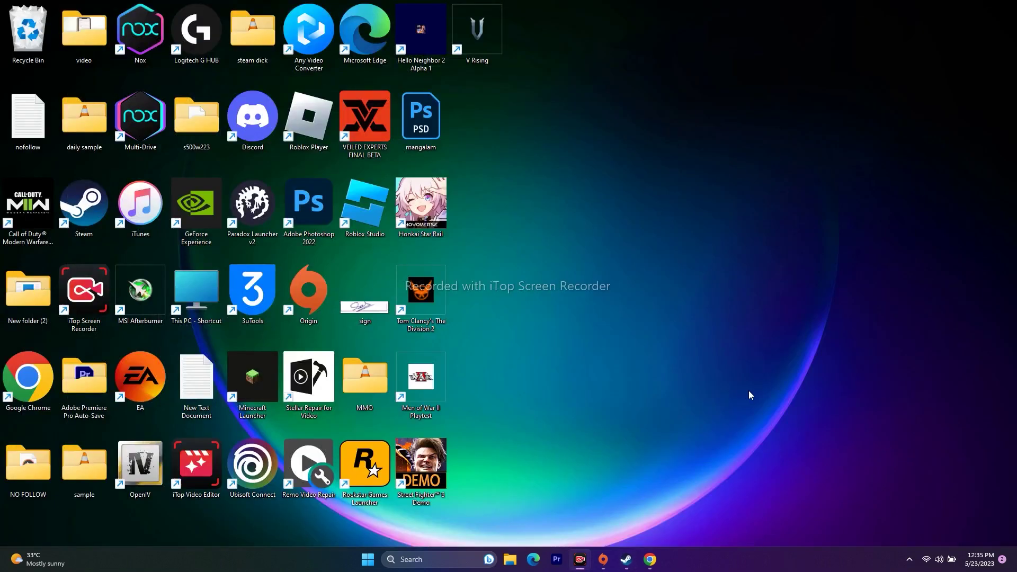
# Open Task Manager, end the Discord (32 bit) process that uses the most memory, and close Task Manager.
pyautogui.rightClick(368, 560)
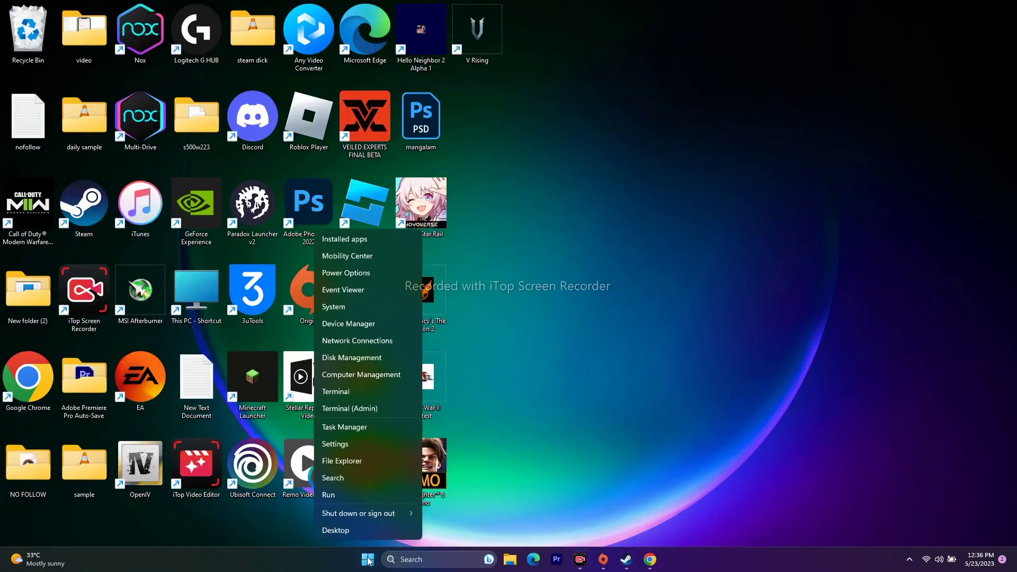
pyautogui.click(370, 424)
pyautogui.click(735, 44)
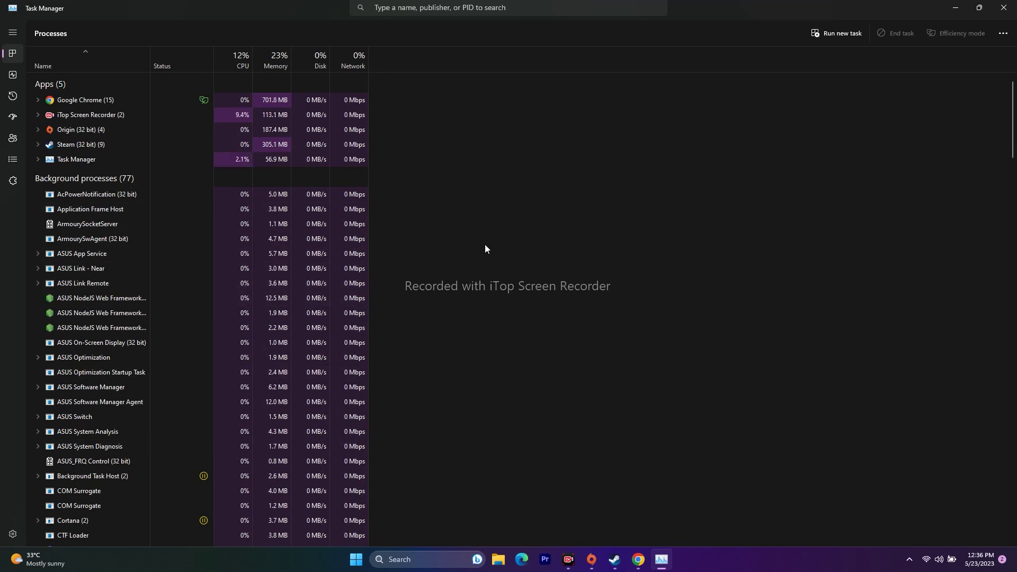
pyautogui.scroll(-5, 449, 245)
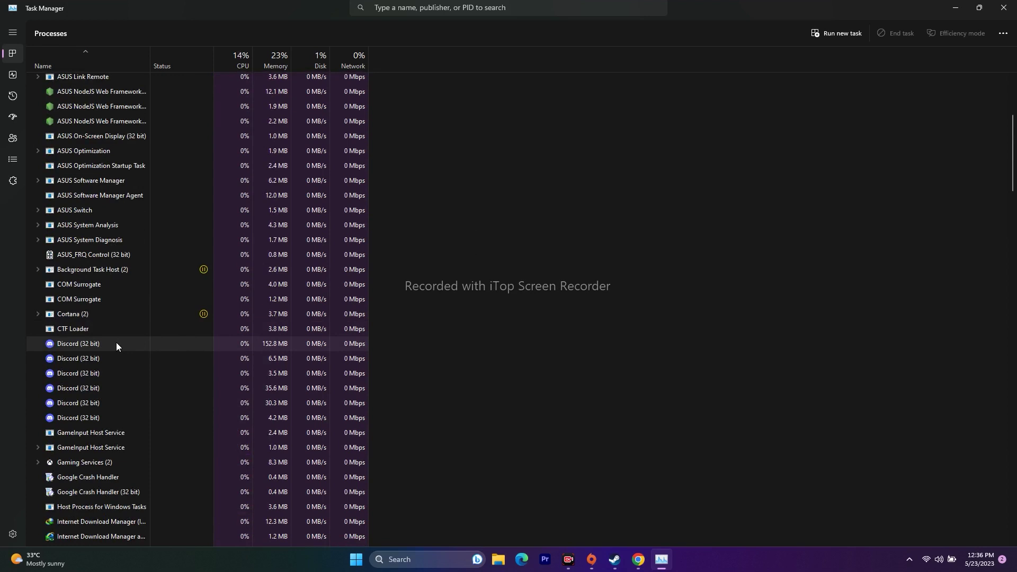
pyautogui.rightClick(116, 343)
pyautogui.click(155, 354)
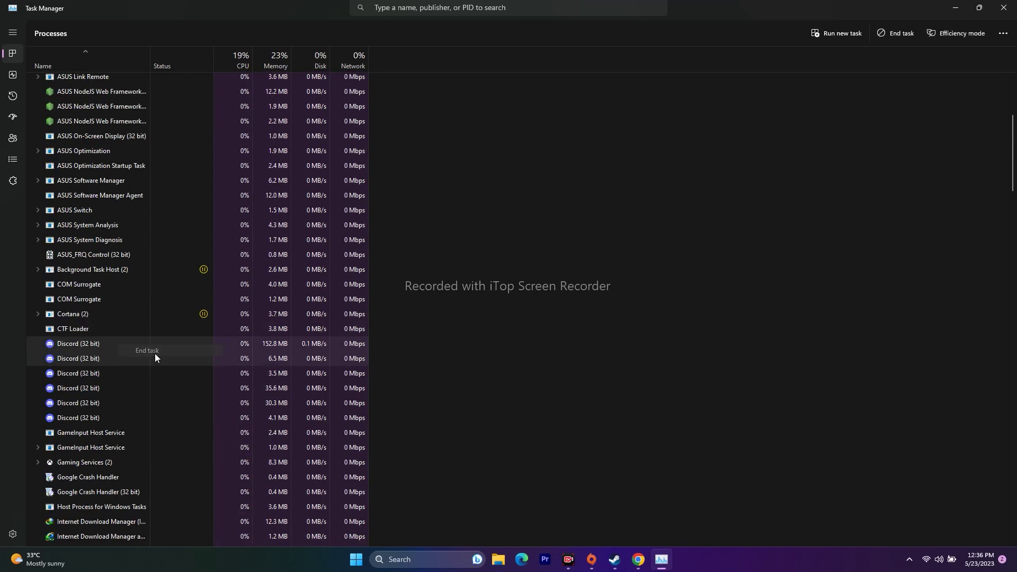
pyautogui.scroll(4, 631, 367)
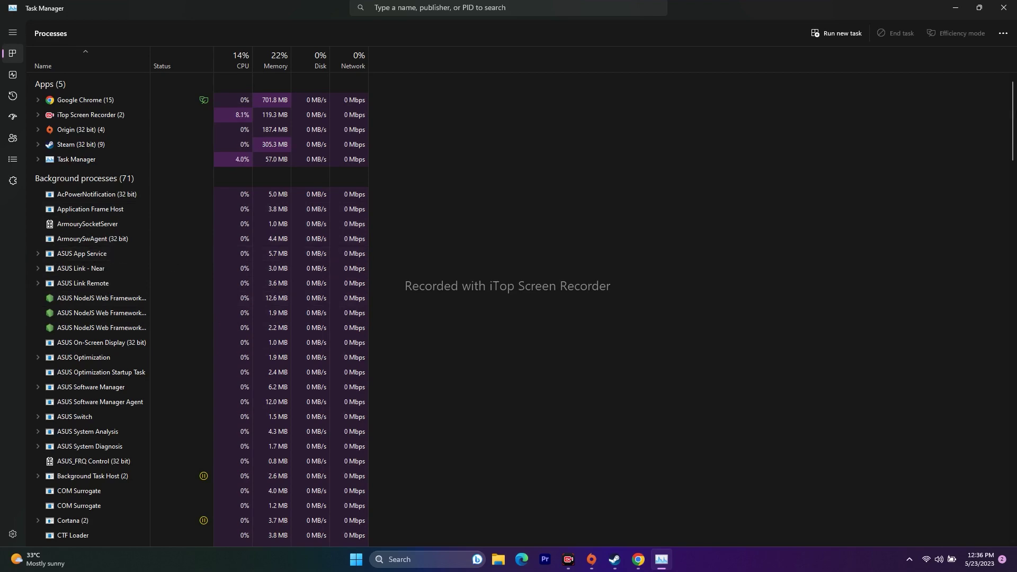
pyautogui.click(1003, 8)
pyautogui.click(628, 559)
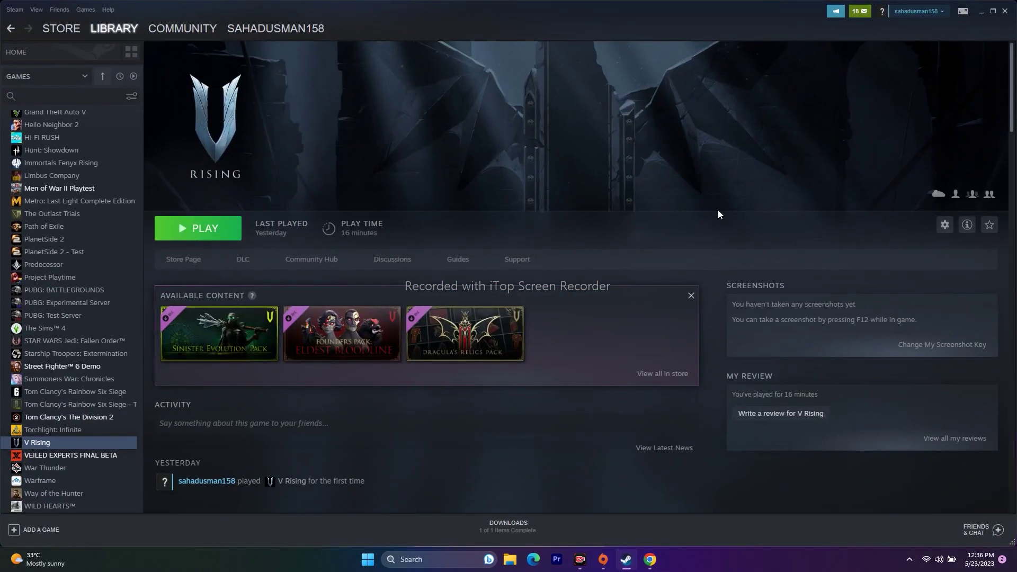
pyautogui.click(981, 12)
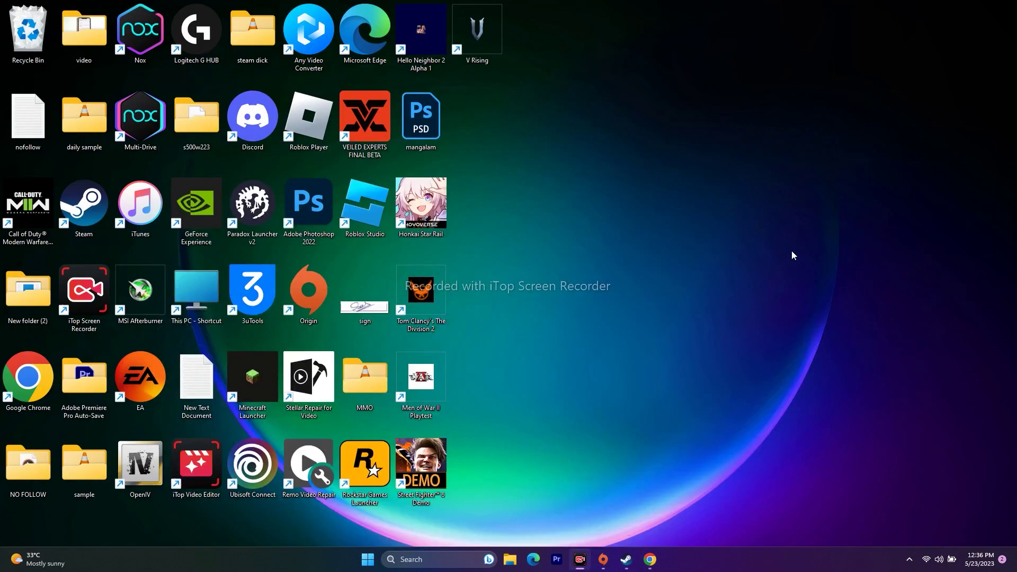
# Open the Windows Graphics settings and start browsing for an app to add to the custom graphics list.
pyautogui.click(418, 558)
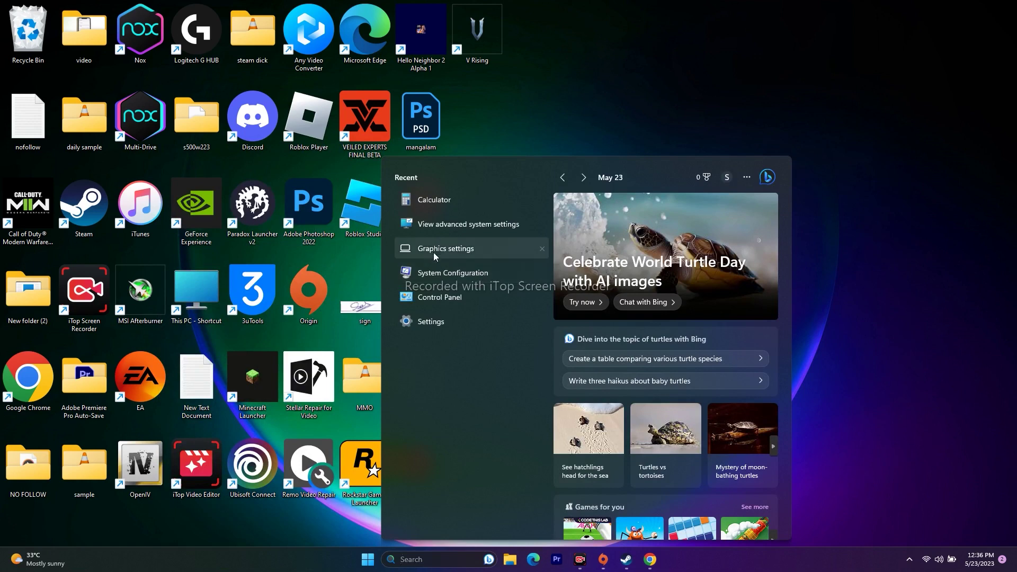
pyautogui.click(431, 249)
pyautogui.scroll(-15, 630, 230)
pyautogui.scroll(15, 630, 227)
pyautogui.click(362, 194)
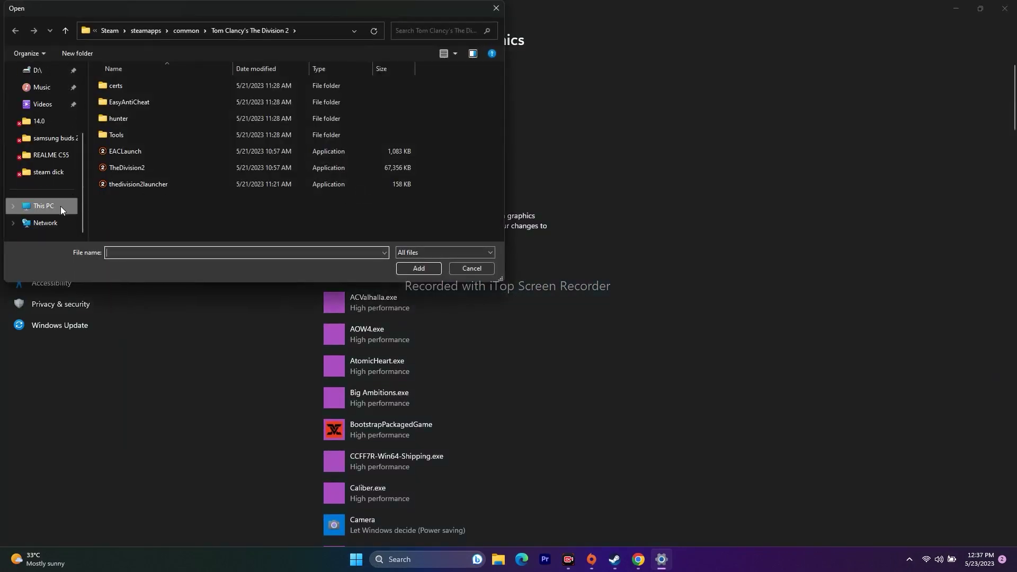
# Browse to the Steam folder in Program Files (x86) on the C: drive.
pyautogui.click(61, 206)
pyautogui.doubleClick(161, 100)
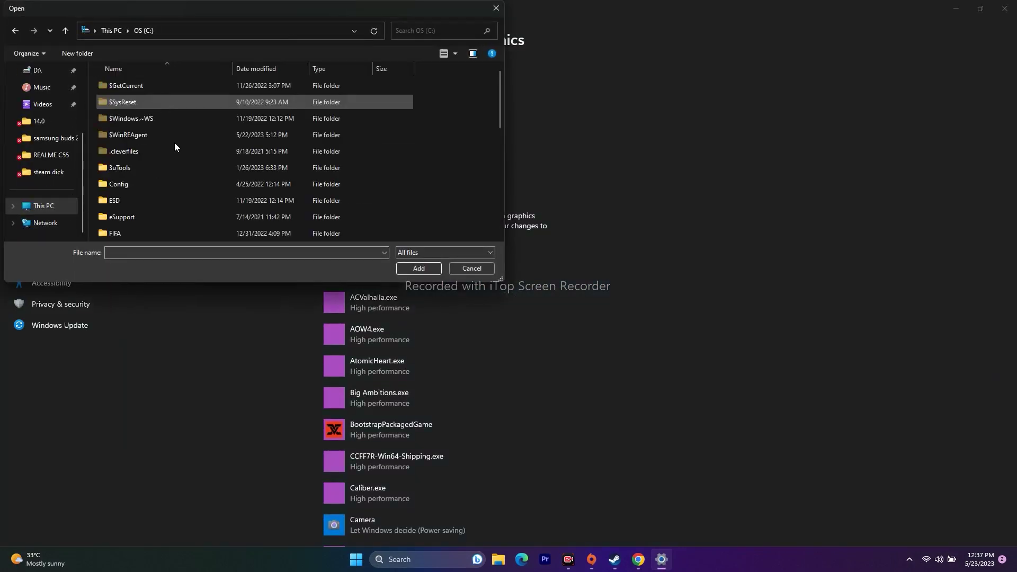
pyautogui.scroll(-6, 178, 159)
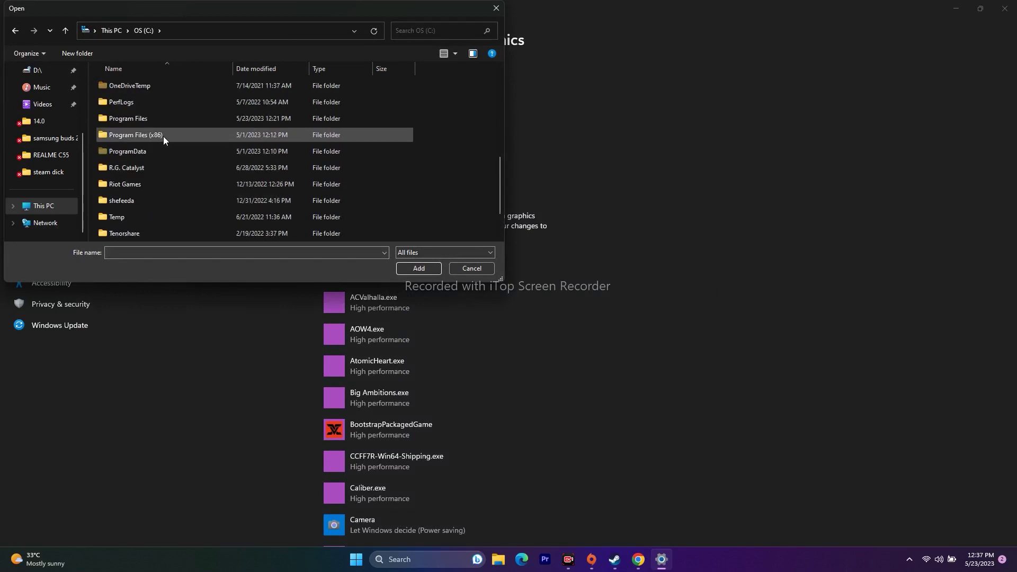
pyautogui.doubleClick(163, 136)
pyautogui.scroll(-10, 163, 136)
pyautogui.scroll(-8, 163, 136)
pyautogui.doubleClick(123, 86)
pyautogui.scroll(-5, 164, 133)
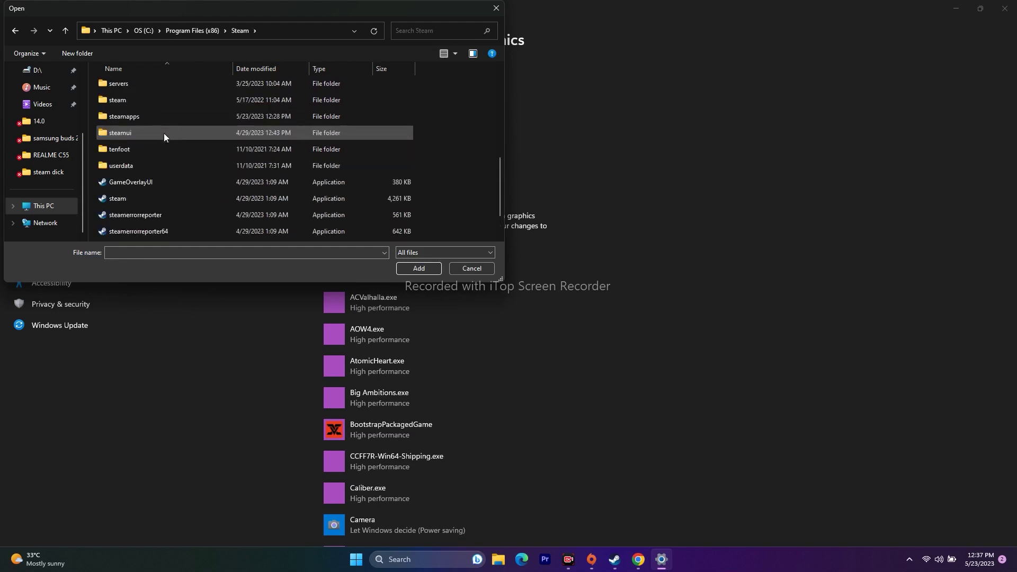
# Go to steamapps\common\VRising and add the VRising application to the custom graphics list.
pyautogui.doubleClick(154, 117)
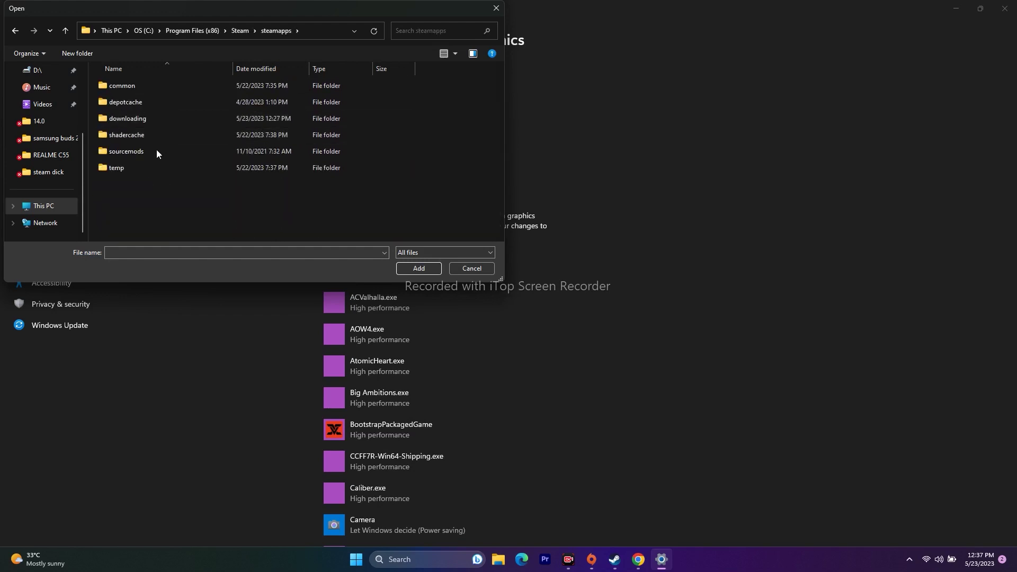
pyautogui.doubleClick(132, 86)
pyautogui.scroll(-8, 169, 149)
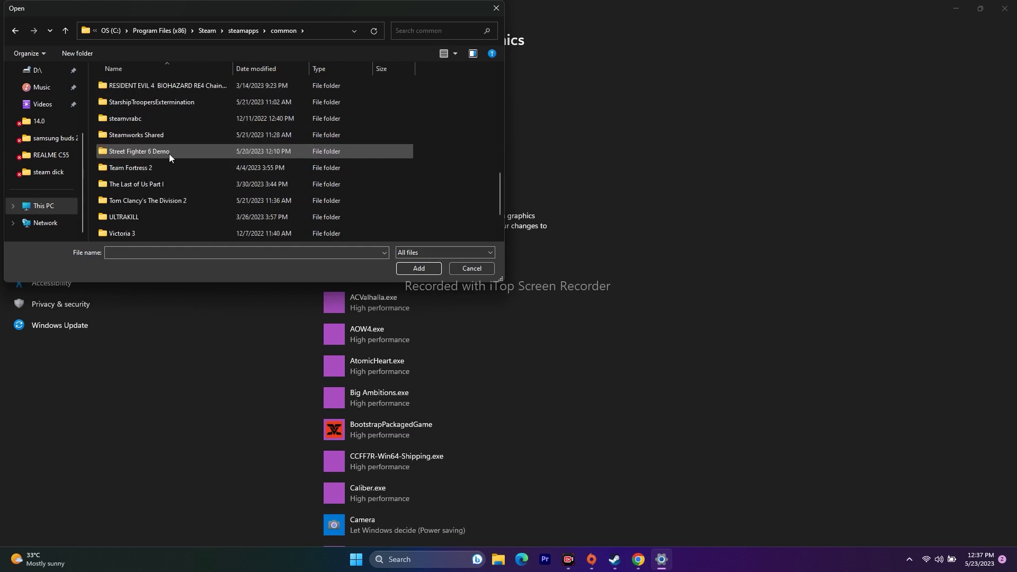
pyautogui.scroll(-3, 170, 153)
pyautogui.doubleClick(135, 186)
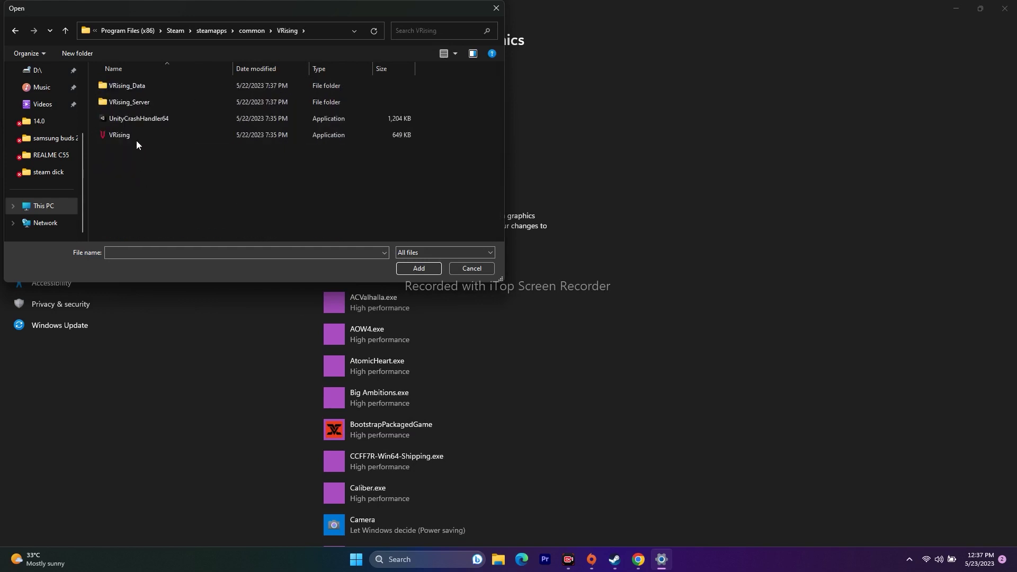
pyautogui.click(133, 136)
pyautogui.click(409, 269)
# Filter the app list for "vri", save the graphics preference of VRising as High performance, and close Settings.
pyautogui.scroll(-3, 722, 270)
pyautogui.scroll(1, 722, 270)
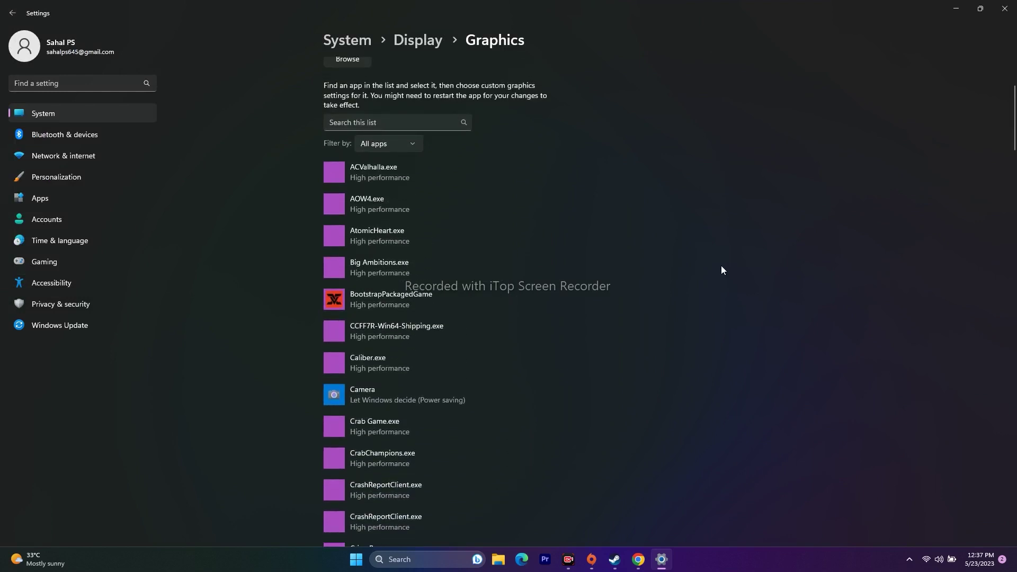
pyautogui.click(378, 123)
pyautogui.write('vri')
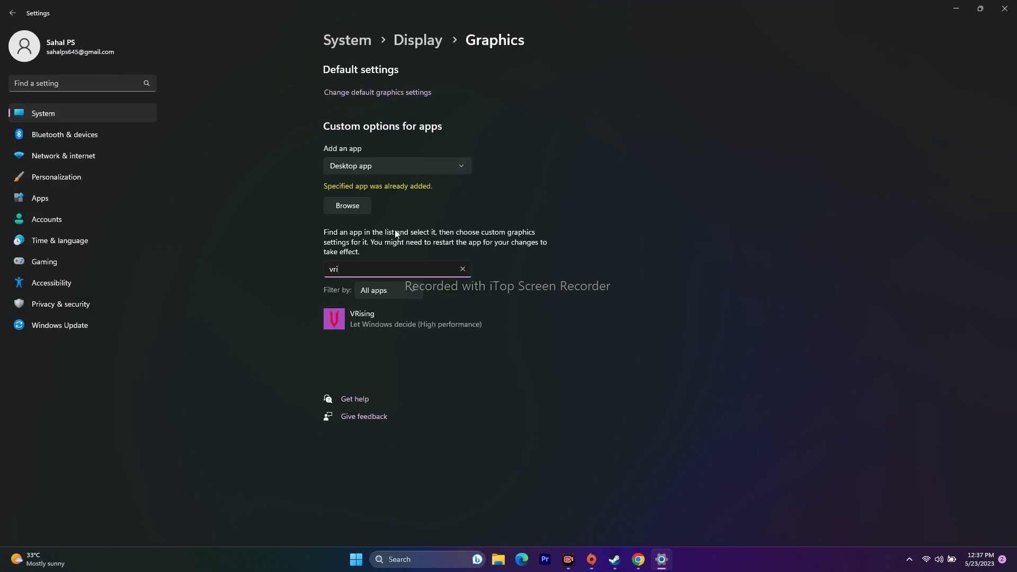
pyautogui.click(375, 317)
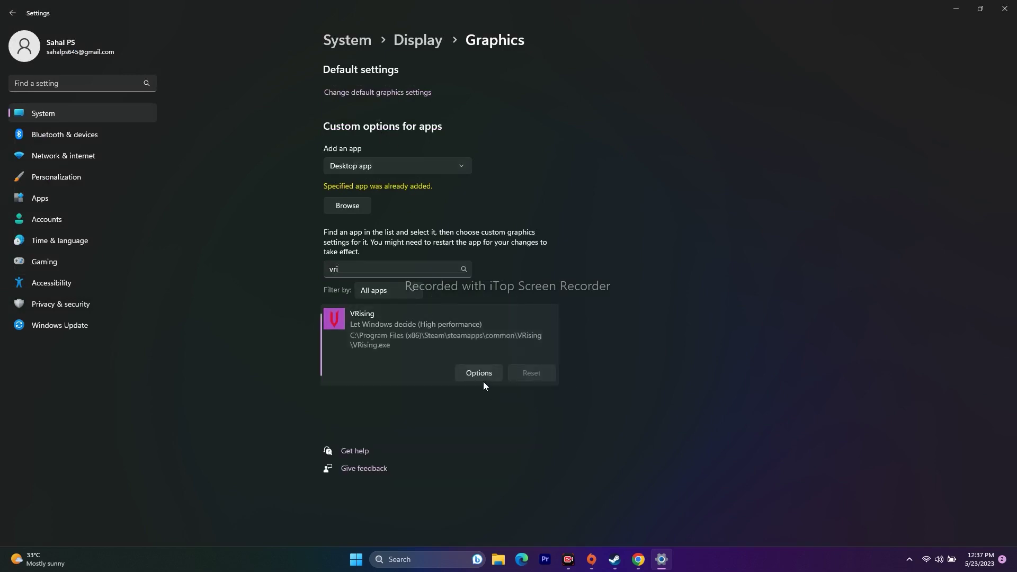
pyautogui.click(479, 374)
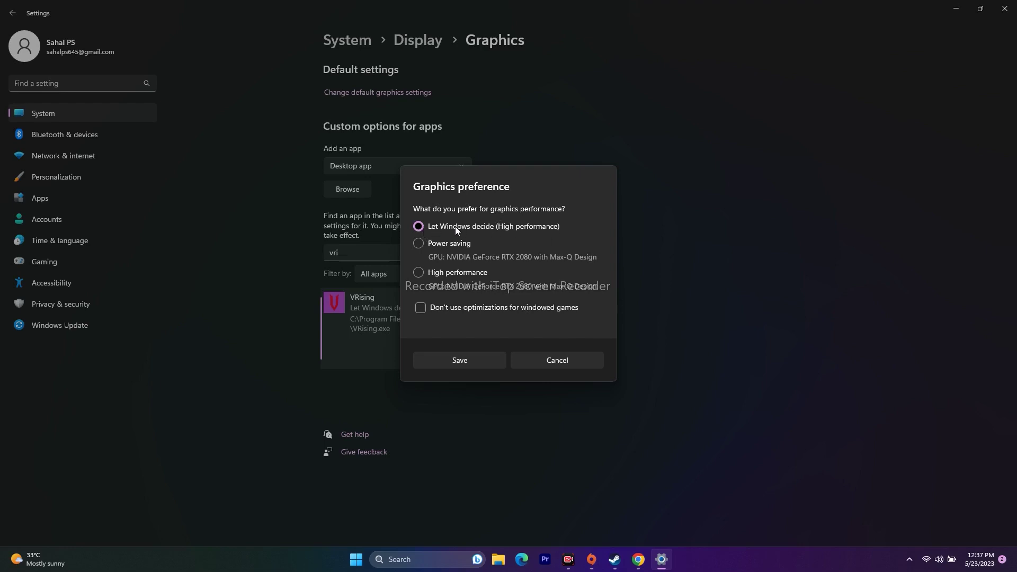
pyautogui.click(419, 273)
pyautogui.click(475, 359)
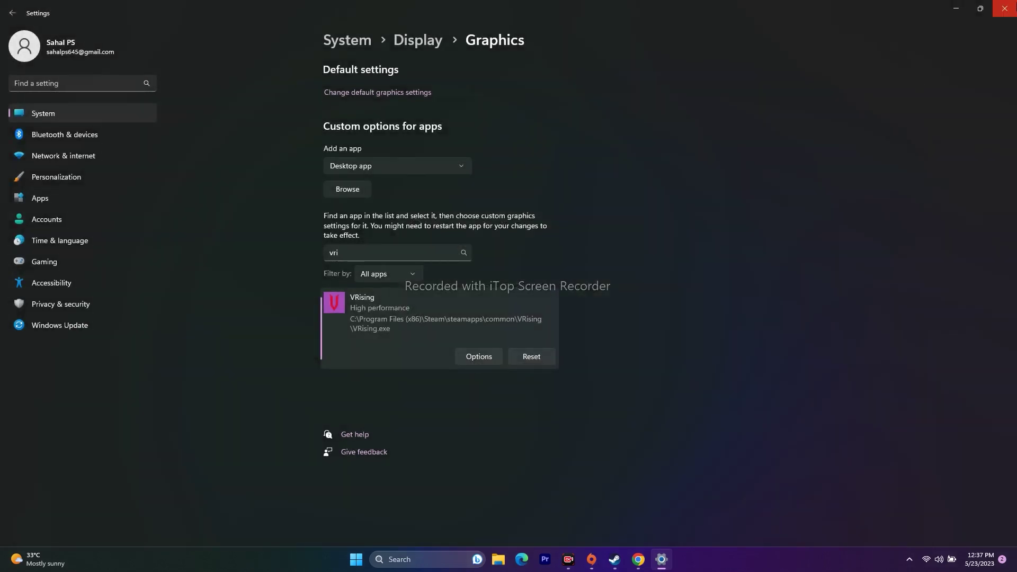
pyautogui.click(1005, 9)
pyautogui.click(622, 560)
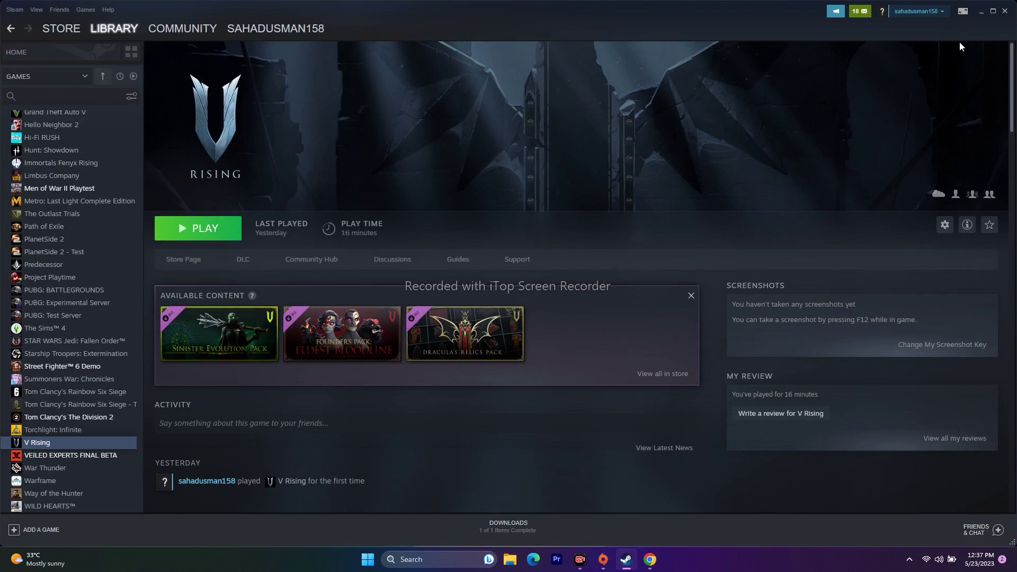
pyautogui.click(981, 15)
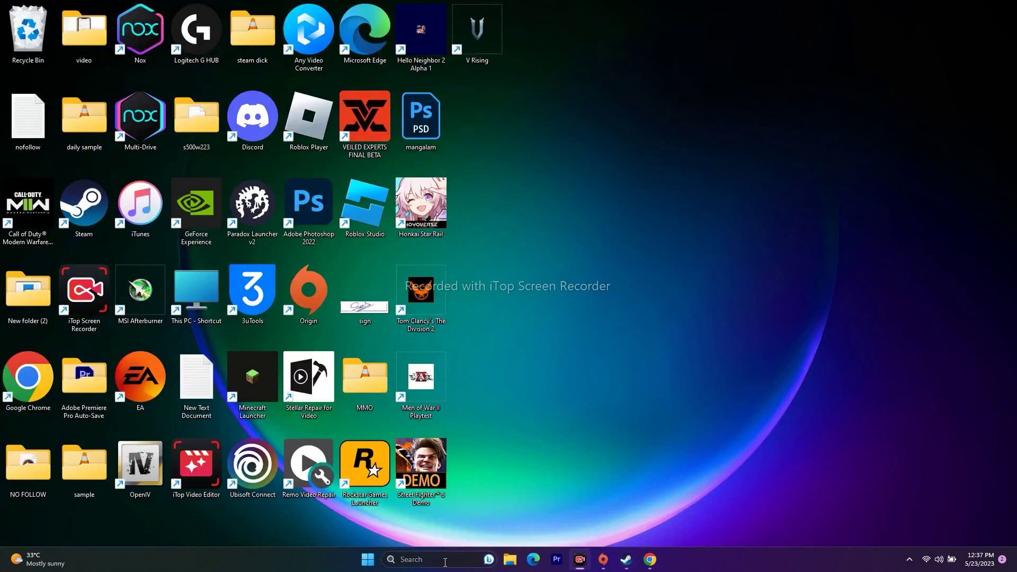
# Open the advanced system settings and reach the Virtual Memory settings through the advanced performance options.
pyautogui.click(443, 560)
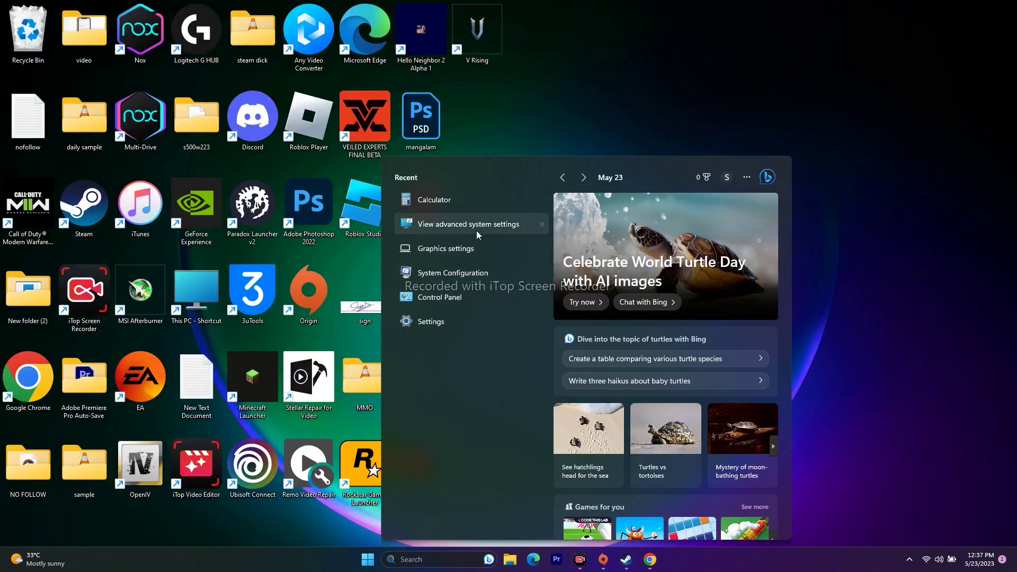
pyautogui.click(475, 230)
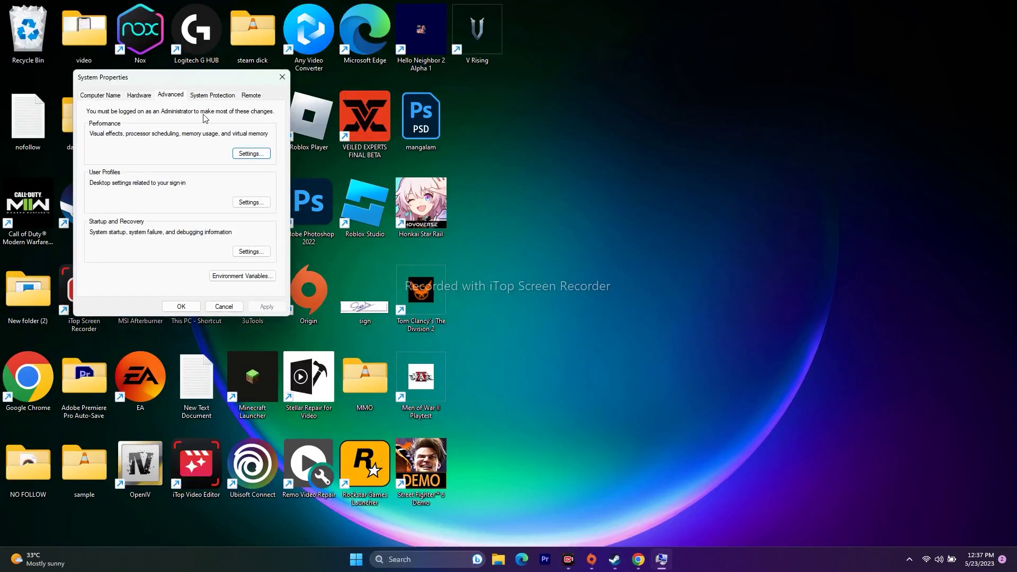
pyautogui.click(253, 155)
pyautogui.click(152, 136)
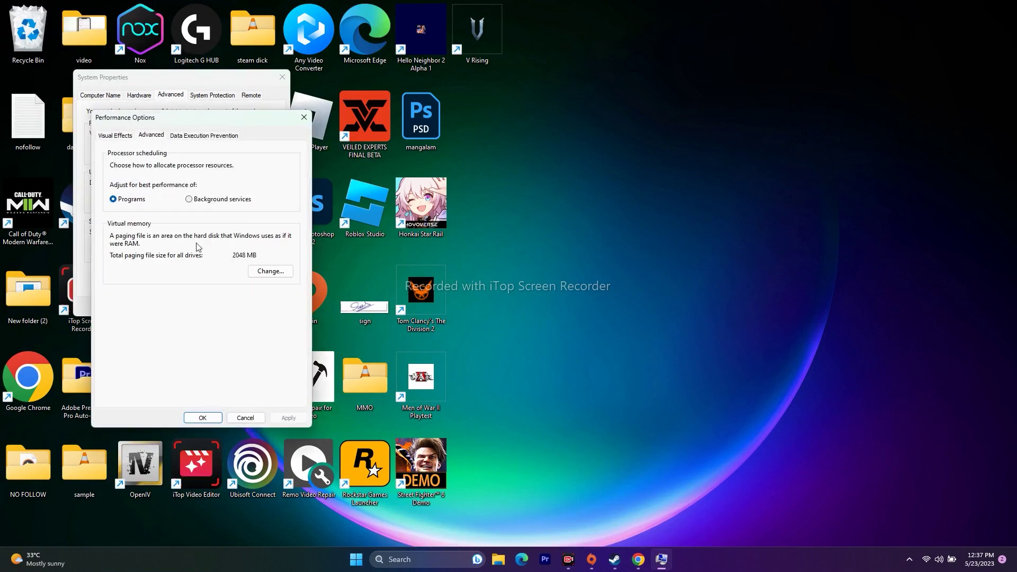
pyautogui.click(267, 272)
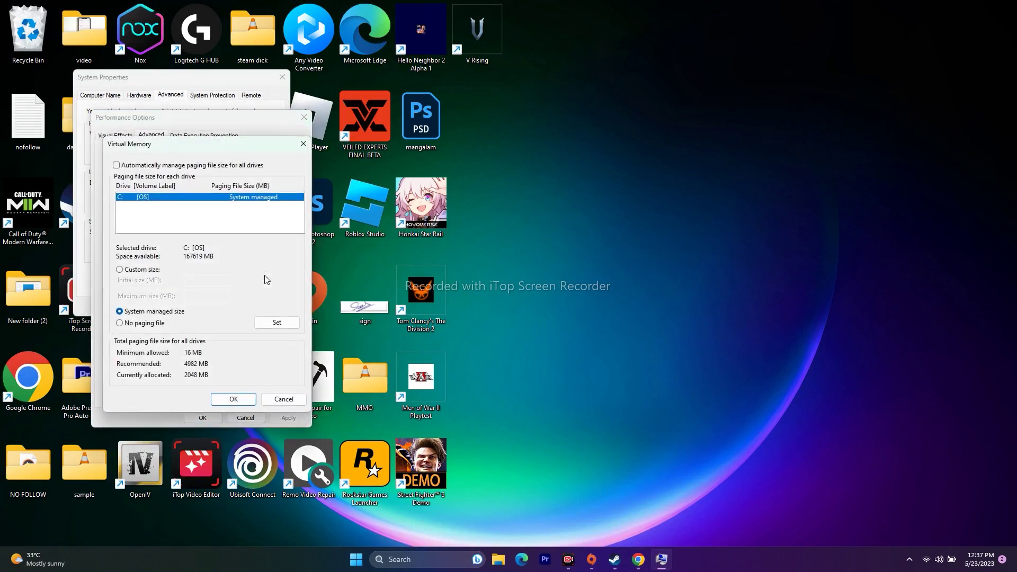
# Leave automatic paging file management off and choose a custom paging file size for drive C:.
pyautogui.click(116, 165)
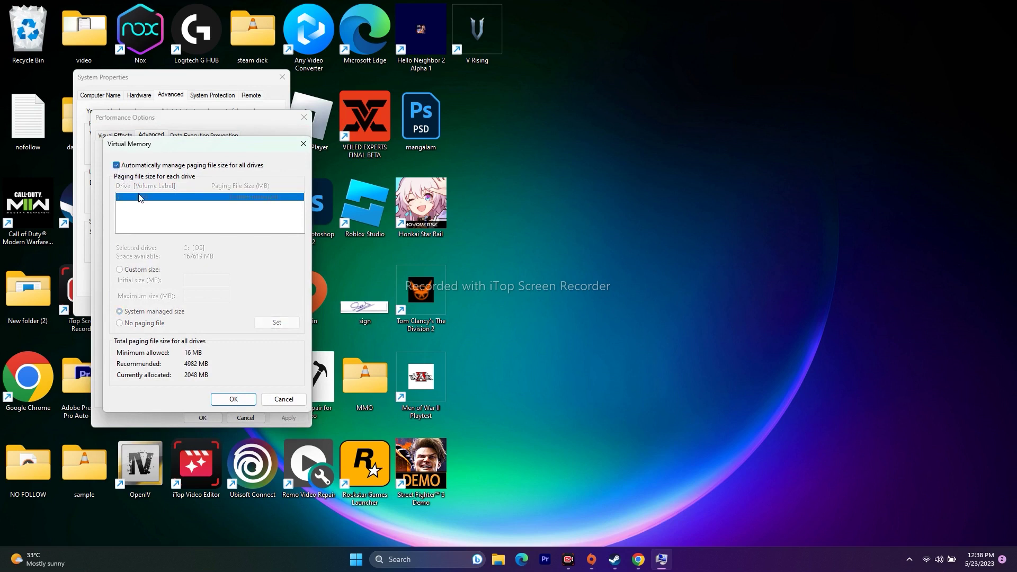
pyautogui.click(117, 166)
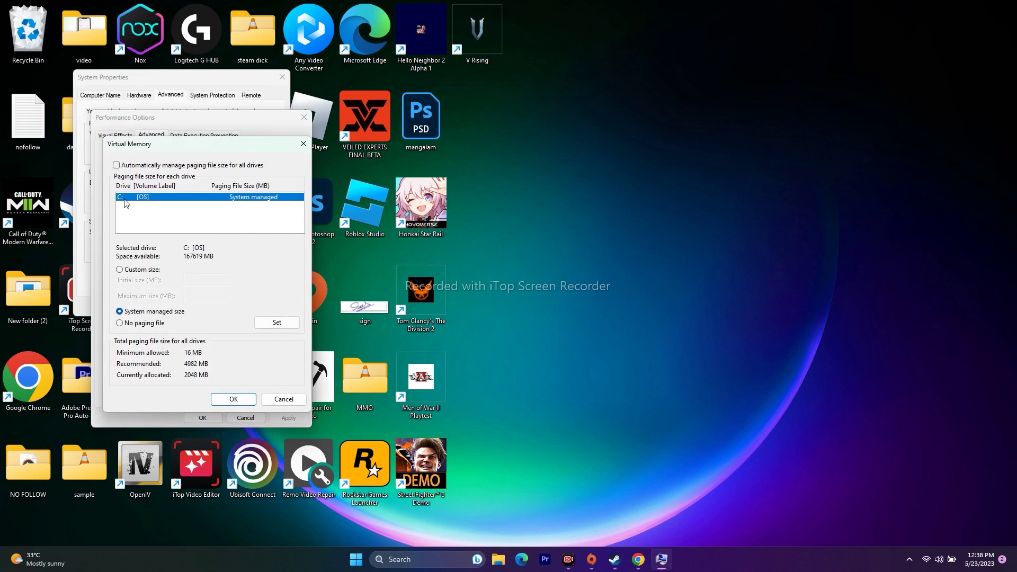
pyautogui.click(119, 270)
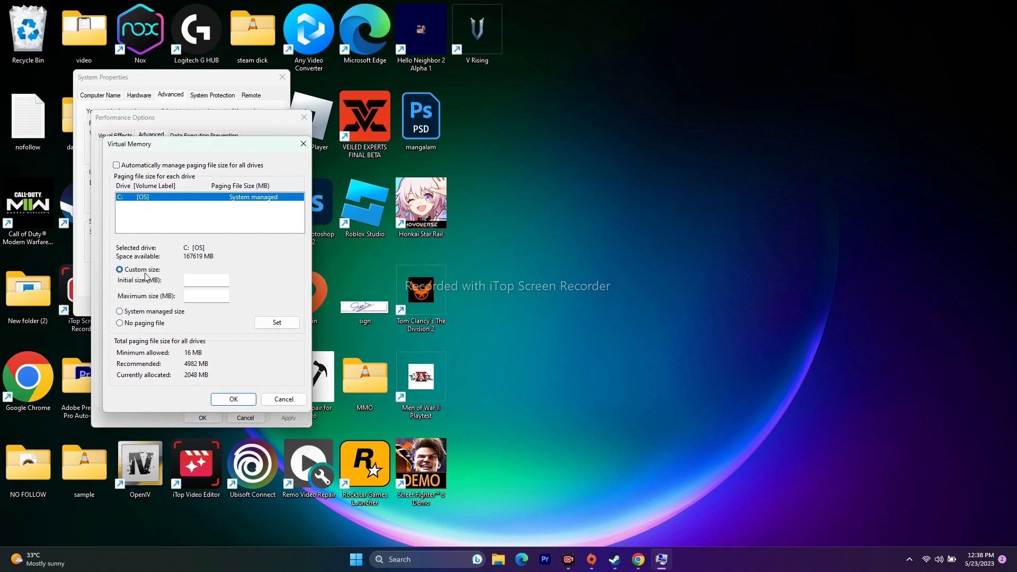
pyautogui.click(186, 280)
pyautogui.click(195, 294)
# Open Calculator and multiply 32 by 1024 to convert the memory size to megabytes.
pyautogui.click(411, 558)
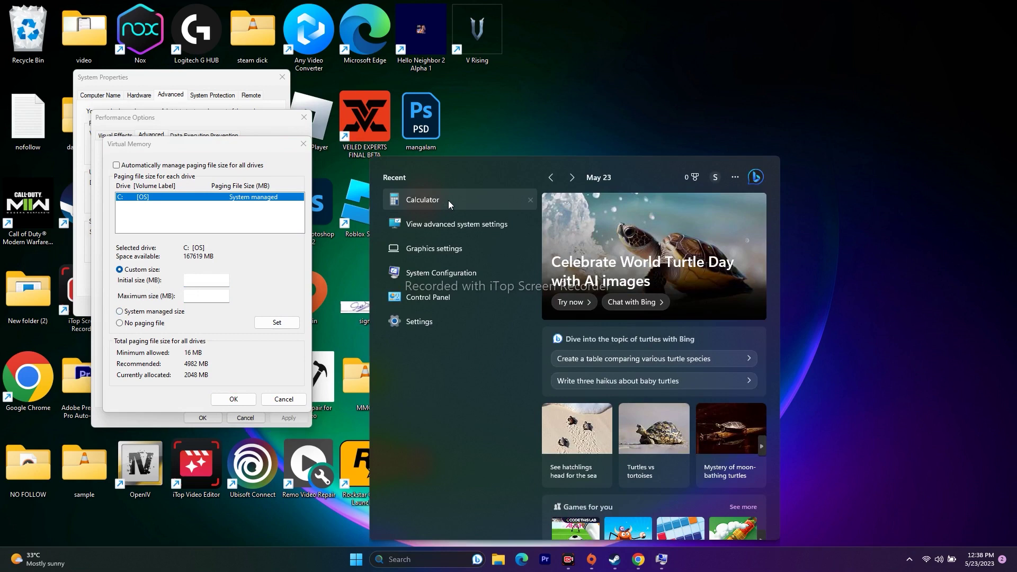
pyautogui.click(448, 201)
pyautogui.click(871, 30)
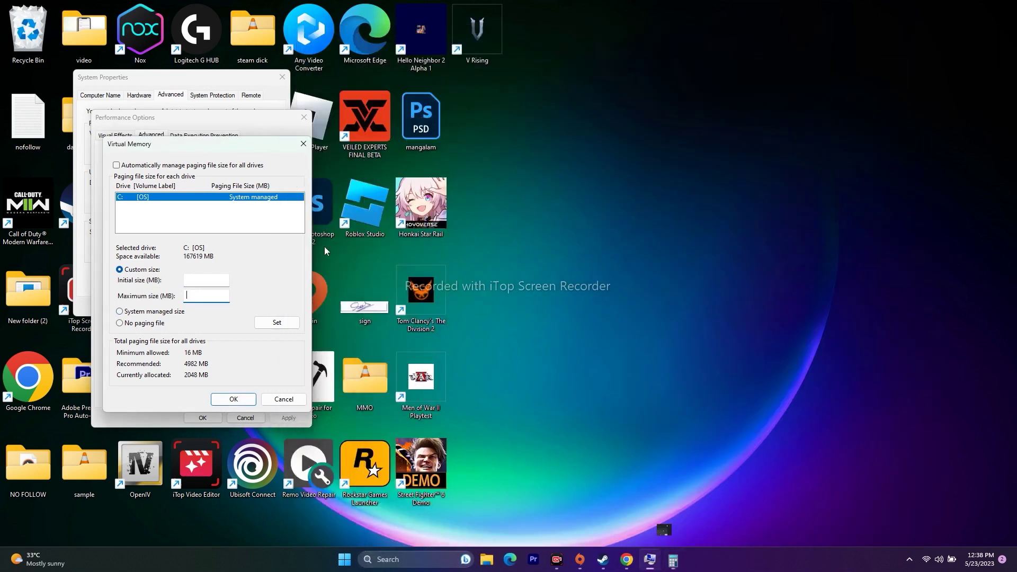
pyautogui.click(673, 559)
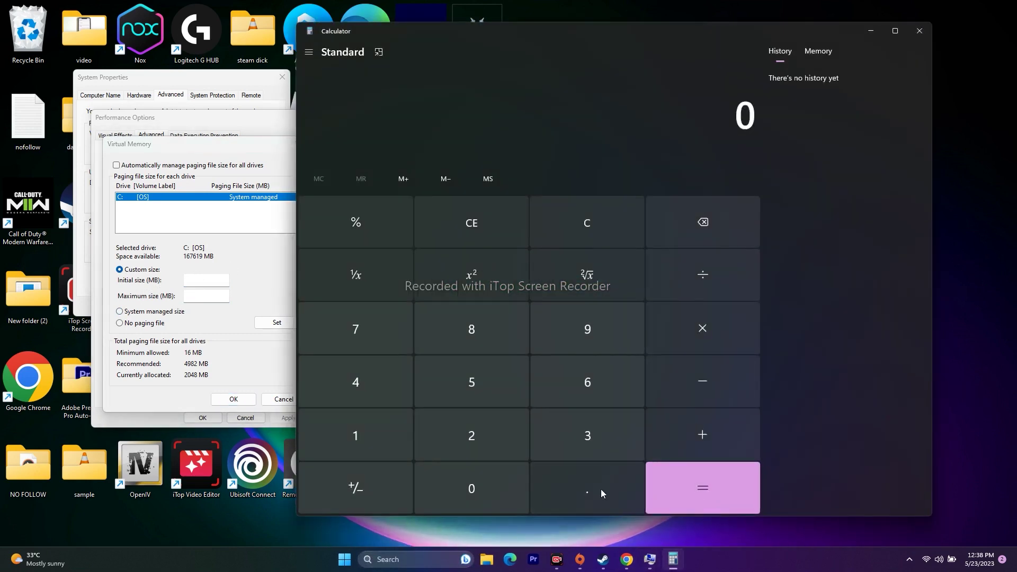
pyautogui.click(579, 434)
pyautogui.click(481, 433)
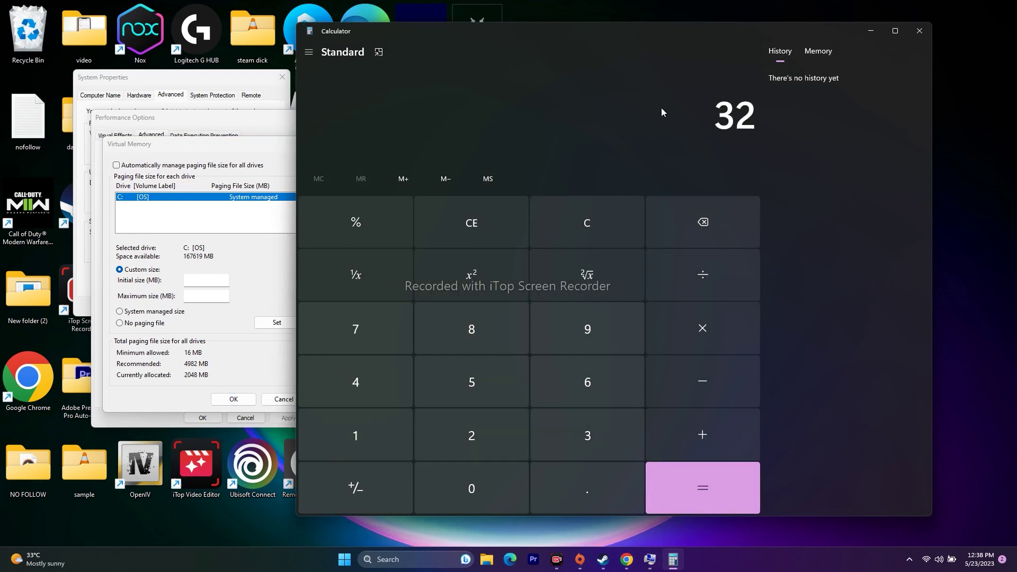
pyautogui.click(702, 328)
pyautogui.click(376, 435)
pyautogui.click(453, 499)
pyautogui.click(503, 434)
pyautogui.click(329, 381)
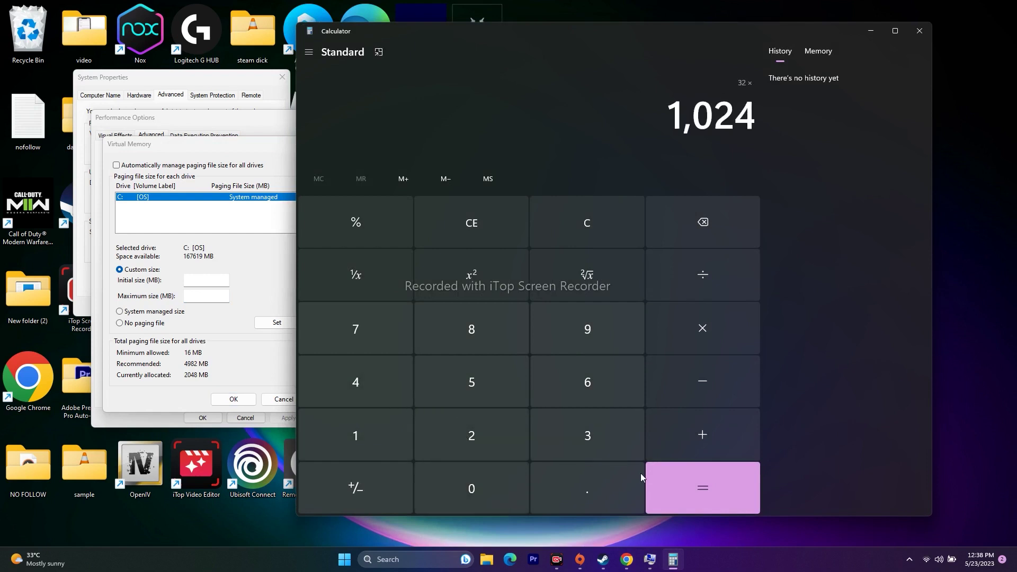
pyautogui.click(706, 489)
# Multiply the memory size in megabytes by 1.5 to get the initial paging file size.
pyautogui.click(688, 340)
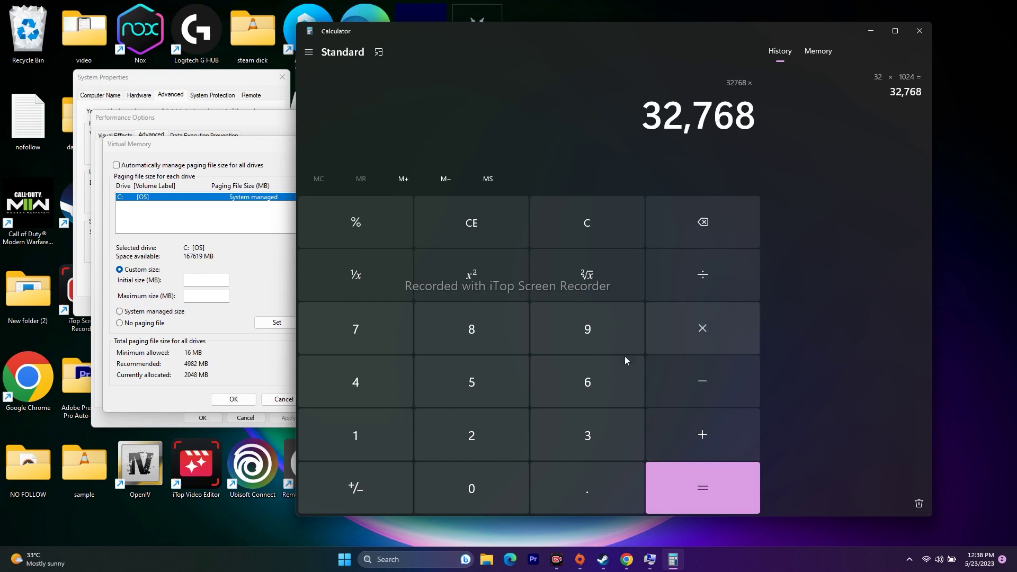
pyautogui.click(371, 434)
pyautogui.click(586, 490)
pyautogui.click(478, 382)
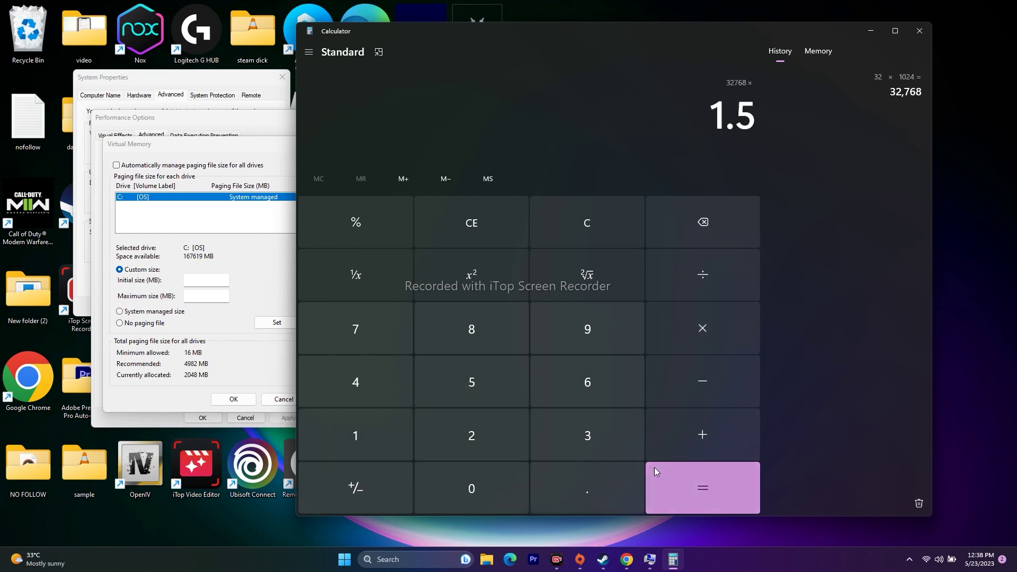
pyautogui.click(694, 484)
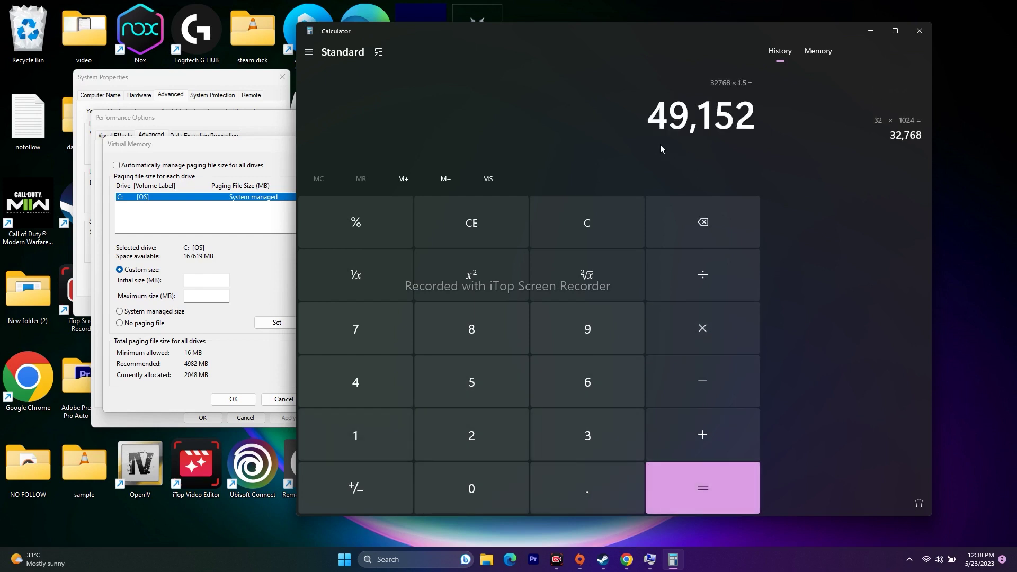
# Copy the calculated result and paste it as the initial paging file size, 49,152 MB.
pyautogui.doubleClick(649, 113)
pyautogui.hotkey('ctrl', 'c')
pyautogui.rightClick(737, 117)
pyautogui.click(763, 126)
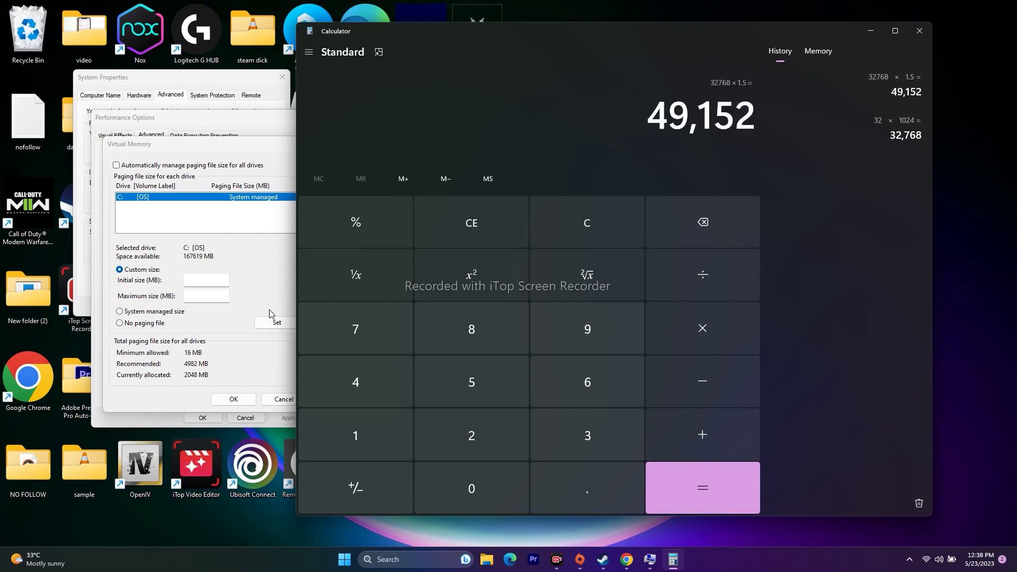
pyautogui.rightClick(211, 281)
pyautogui.click(228, 328)
pyautogui.press('Tab')
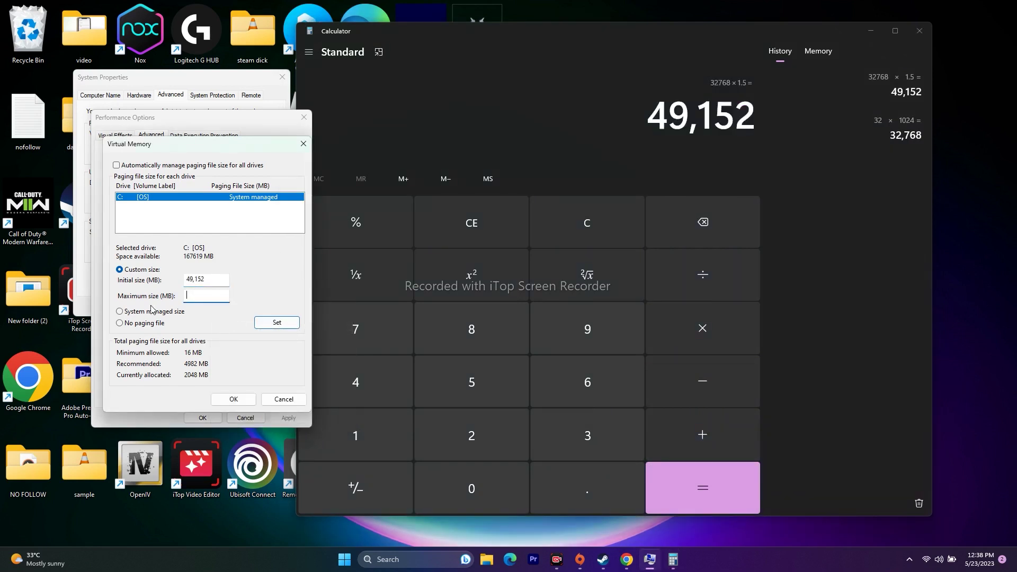
# Clear the calculator and calculate 32 × 1024 × 3 for the maximum paging file size.
pyautogui.click(475, 224)
pyautogui.click(577, 433)
pyautogui.click(494, 435)
pyautogui.click(679, 325)
pyautogui.click(368, 418)
pyautogui.click(472, 484)
pyautogui.click(471, 431)
pyautogui.click(367, 389)
pyautogui.click(680, 482)
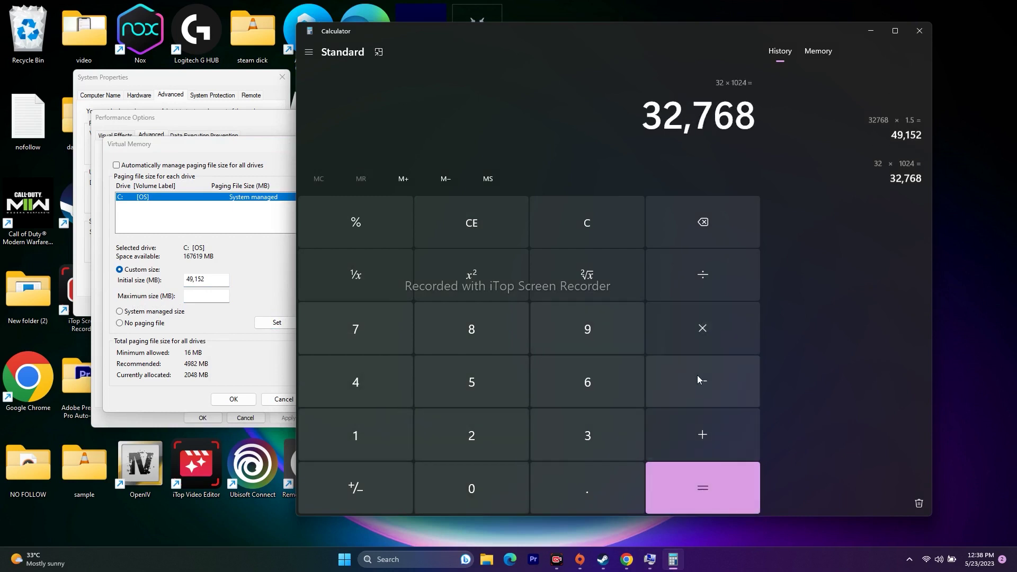
pyautogui.click(706, 329)
pyautogui.click(599, 431)
pyautogui.click(688, 491)
# Copy the result, paste it as the maximum paging file size, 98,304 MB, and close Calculator.
pyautogui.moveTo(638, 114); pyautogui.dragTo(763, 128)
pyautogui.hotkey('ctrl', 'c')
pyautogui.rightClick(763, 128)
pyautogui.click(774, 131)
pyautogui.rightClick(194, 295)
pyautogui.click(212, 343)
pyautogui.click(920, 30)
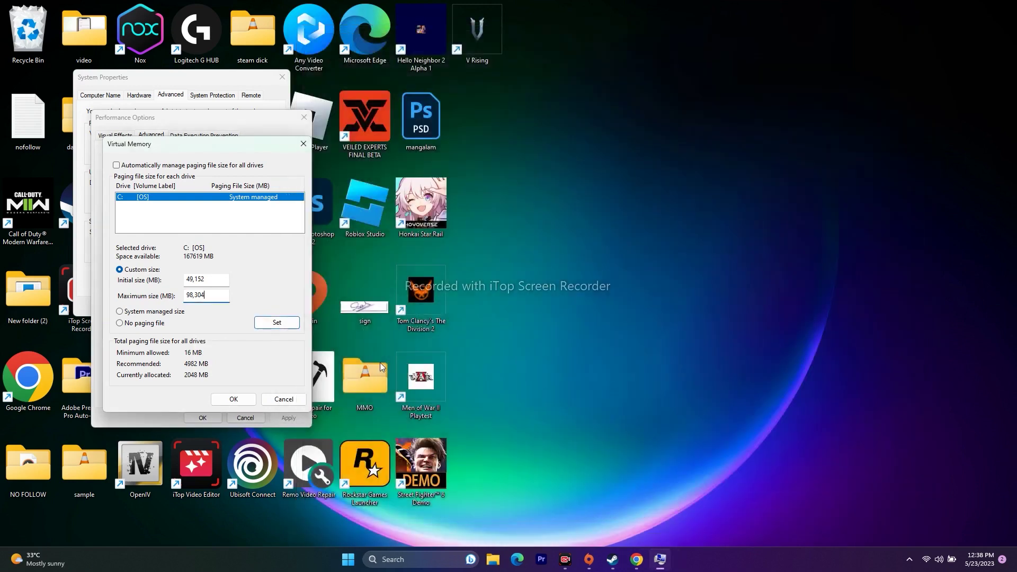
# Confirm the virtual memory and performance options and close System Properties.
pyautogui.click(243, 403)
pyautogui.click(202, 417)
pyautogui.rightClick(621, 190)
pyautogui.click(654, 228)
pyautogui.click(282, 76)
pyautogui.click(625, 559)
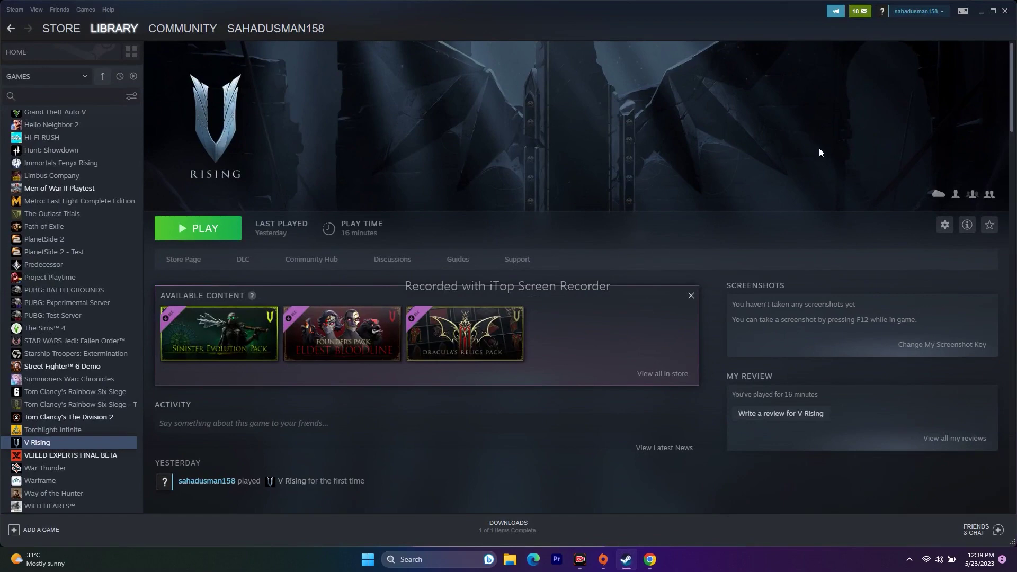
pyautogui.click(981, 11)
# Check Windows Update in the Settings app for available updates and close Settings.
pyautogui.click(434, 553)
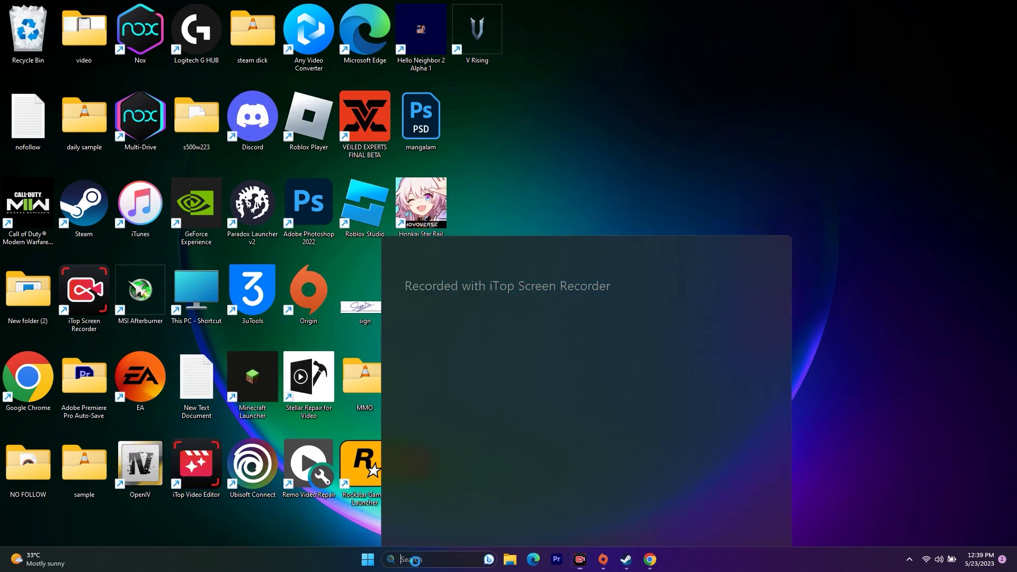
pyautogui.click(450, 325)
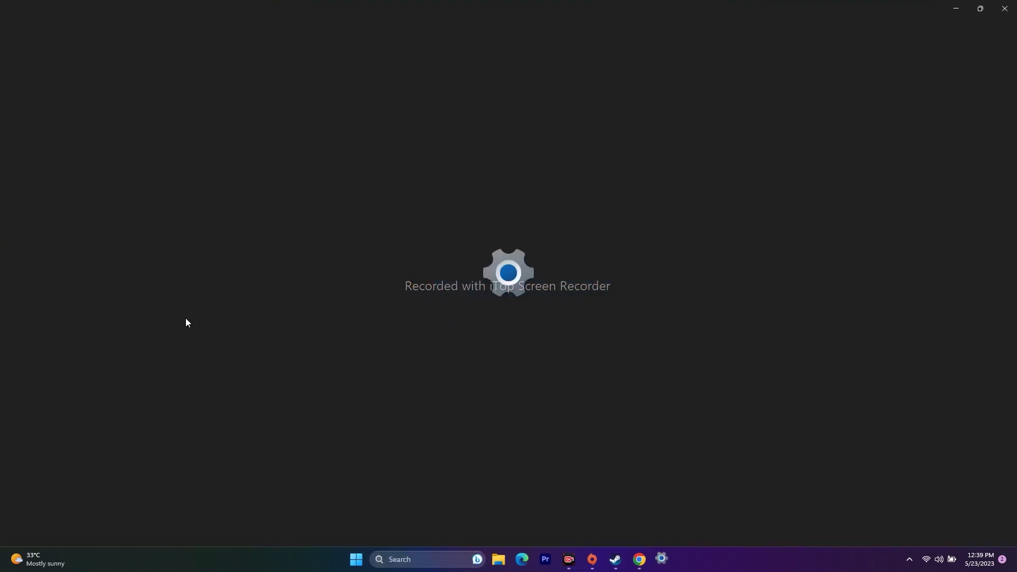
pyautogui.click(75, 324)
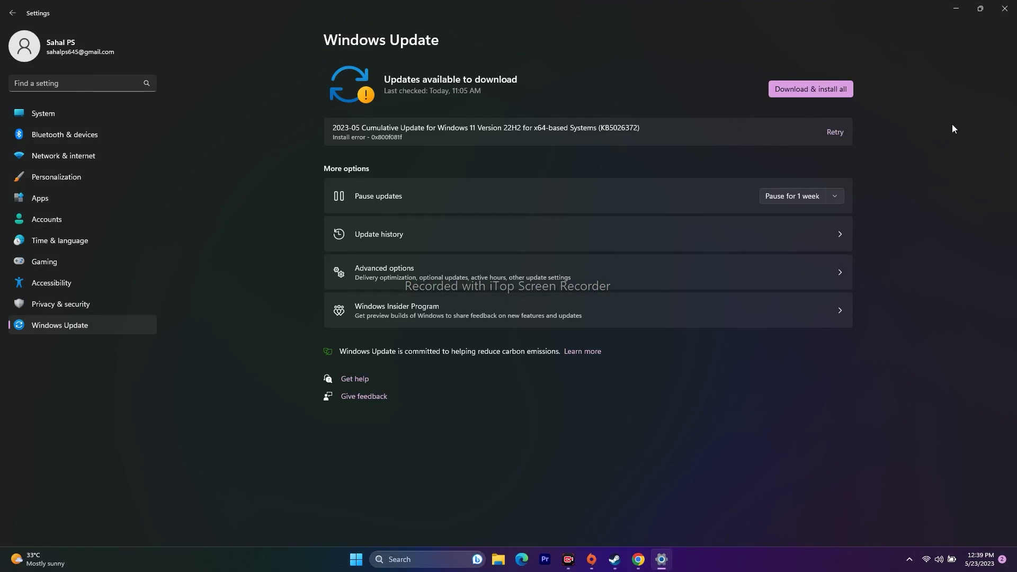
pyautogui.click(1004, 8)
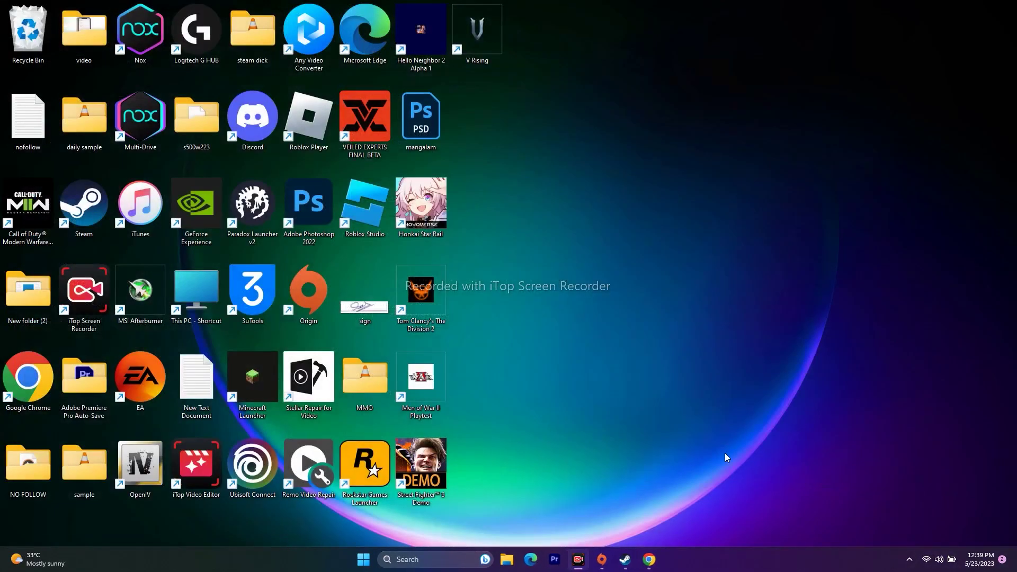
# Switch to Chrome and open the official NVIDIA GeForce Drivers page at its manual driver search.
pyautogui.click(626, 559)
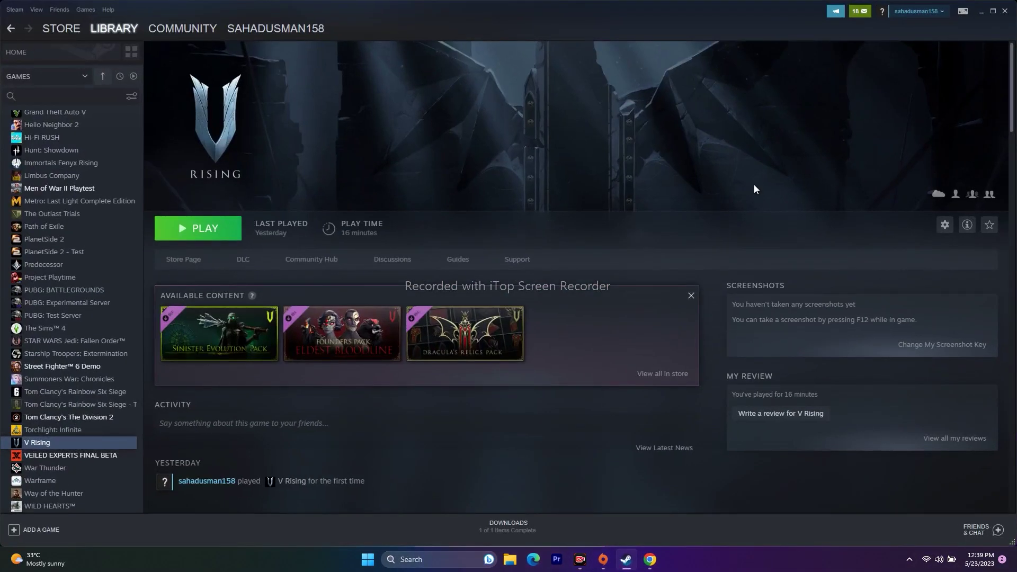
pyautogui.click(977, 13)
pyautogui.click(650, 559)
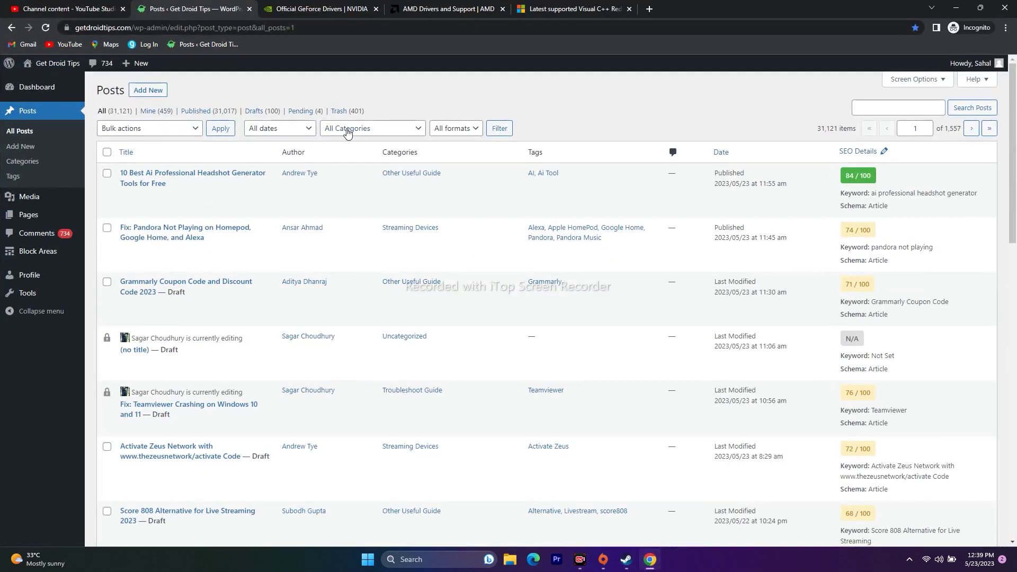
pyautogui.click(327, 8)
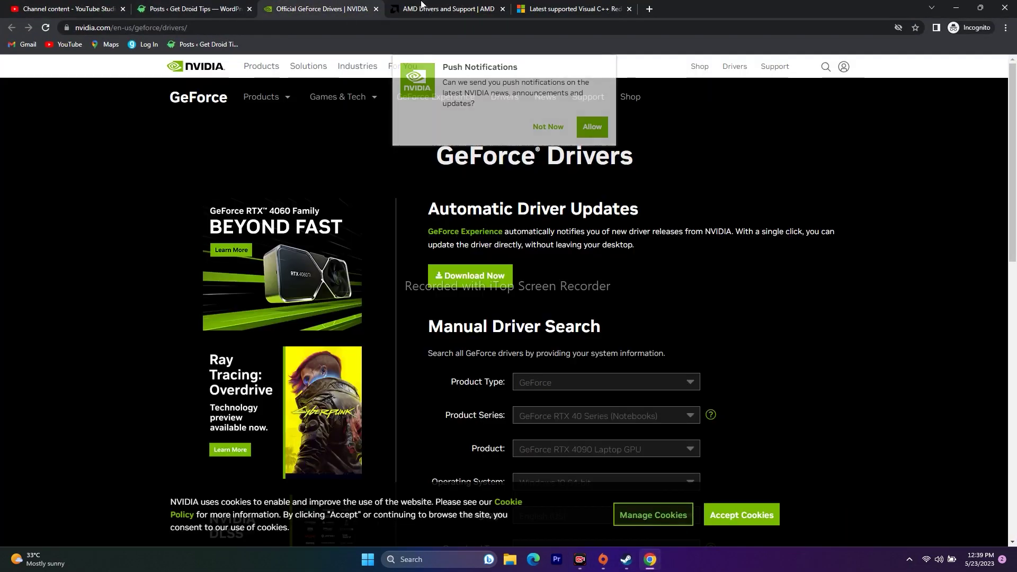
pyautogui.click(421, 9)
pyautogui.click(330, 5)
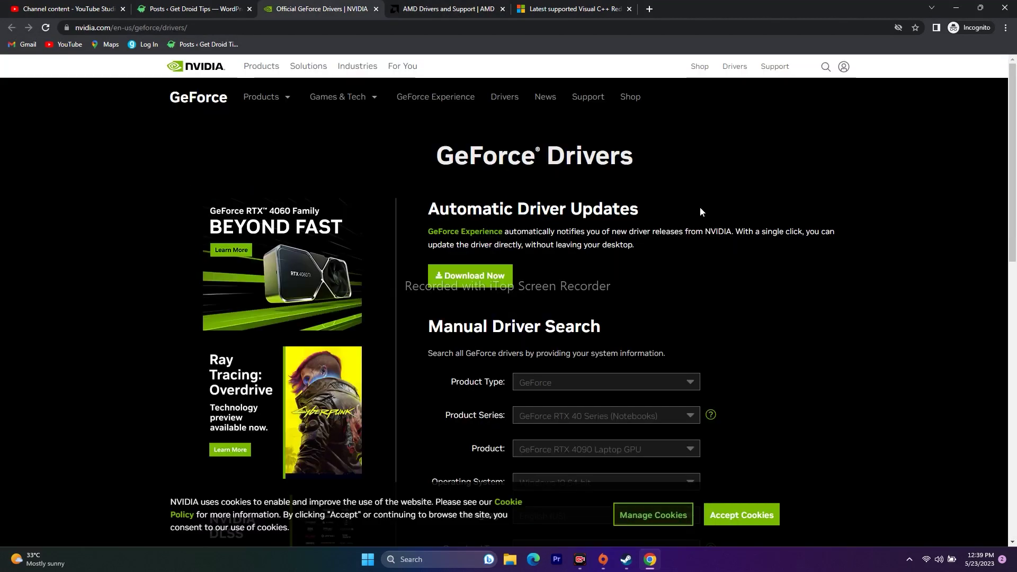
pyautogui.scroll(-3, 881, 215)
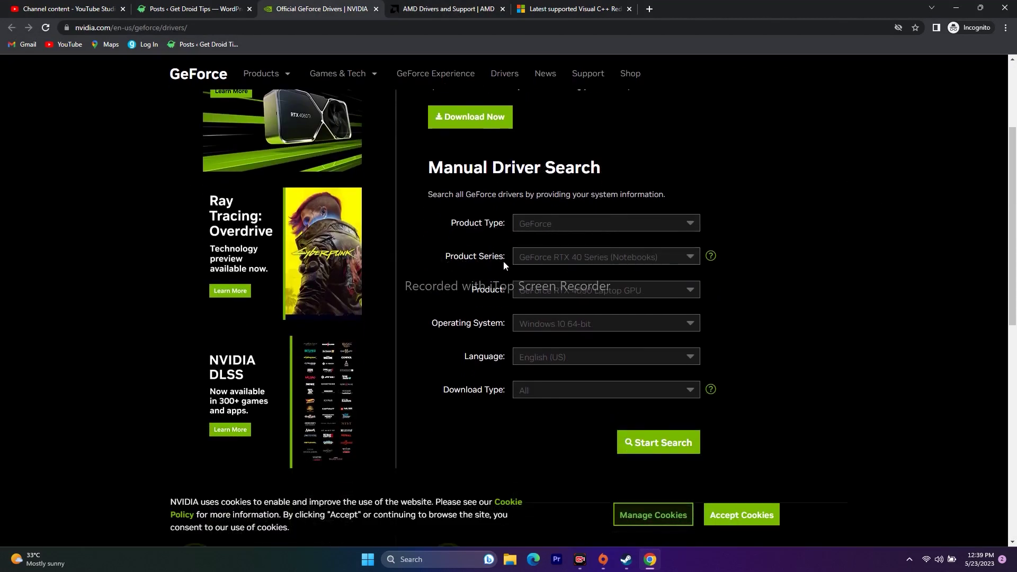
# Review the manual driver search fields and examine the version and release date of the newest GeForce Game Ready Driver.
pyautogui.click(530, 324)
pyautogui.click(554, 362)
pyautogui.click(568, 259)
pyautogui.click(564, 289)
pyautogui.scroll(-2, 894, 204)
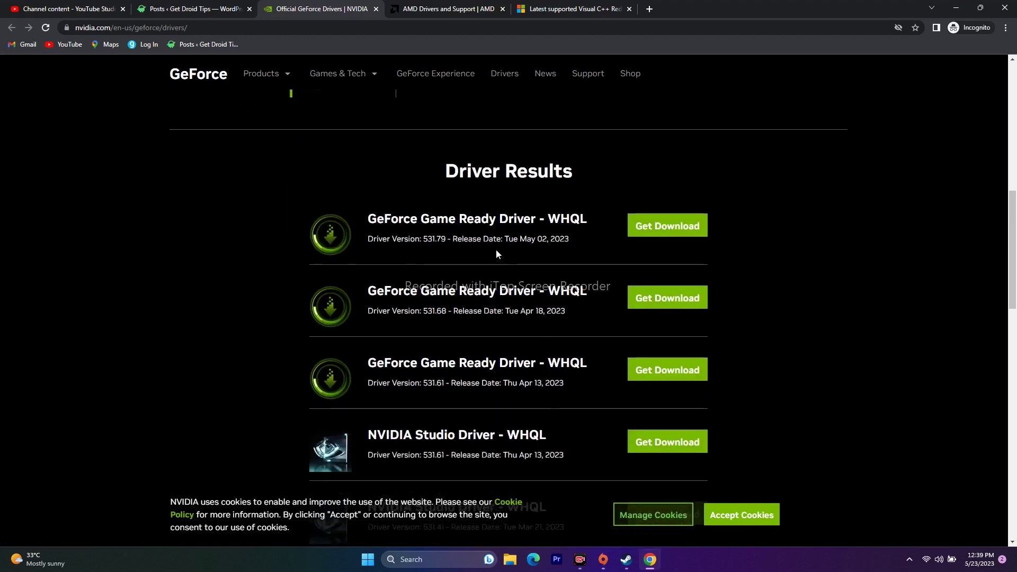
pyautogui.moveTo(425, 238); pyautogui.dragTo(572, 238)
pyautogui.click(572, 239)
# Find the AMD driver page for Graphics, AMD Radeon RX 7000 Series, RX 7900 Series, RX 7900 XT and view its driver downloads.
pyautogui.click(437, 8)
pyautogui.scroll(-3, 757, 220)
pyautogui.click(239, 298)
pyautogui.click(379, 297)
pyautogui.click(522, 297)
pyautogui.click(616, 307)
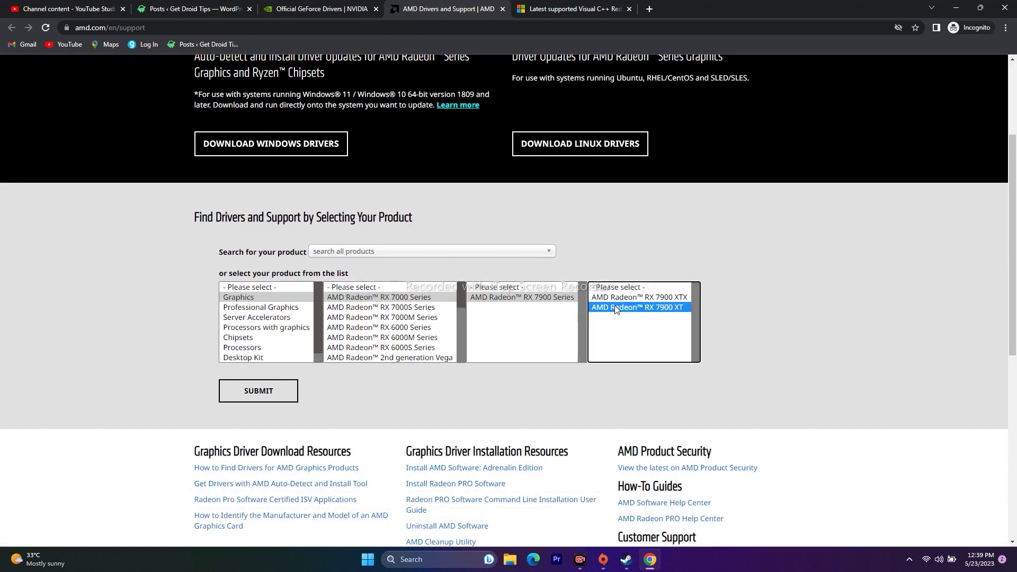
pyautogui.click(290, 396)
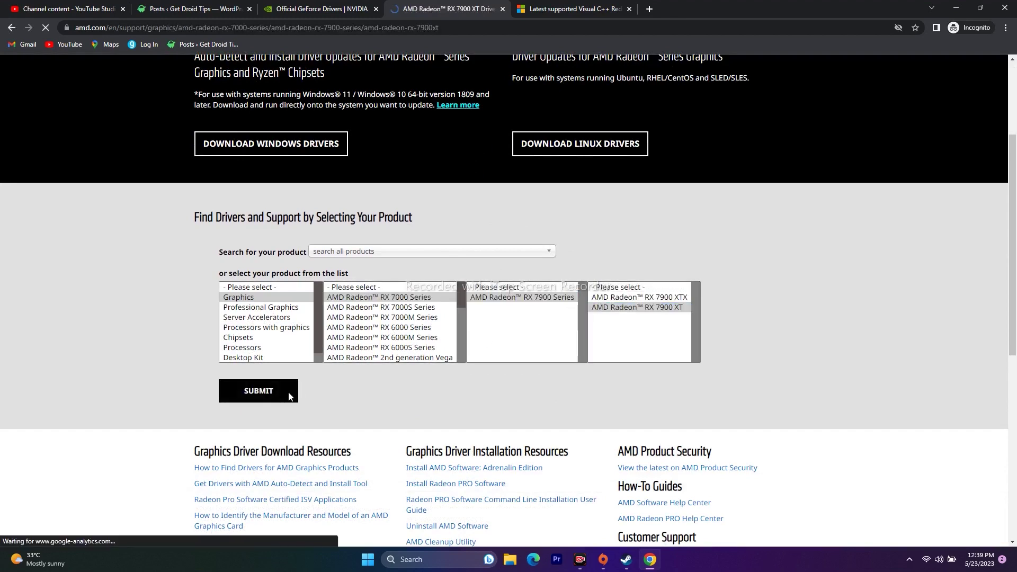
pyautogui.scroll(-1, 358, 337)
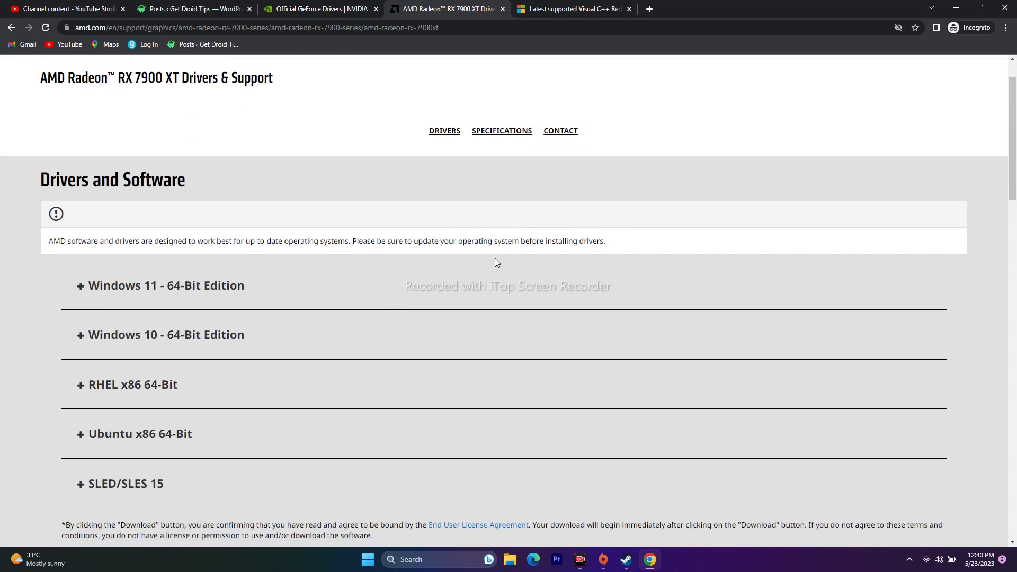
# Examine the Visual Studio 2015–2022 redistributable links on Microsoft's Visual C++ downloads page and minimize Chrome.
pyautogui.click(562, 8)
pyautogui.scroll(-1, 797, 233)
pyautogui.scroll(-5, 797, 233)
pyautogui.moveTo(279, 151); pyautogui.dragTo(628, 153)
pyautogui.click(628, 152)
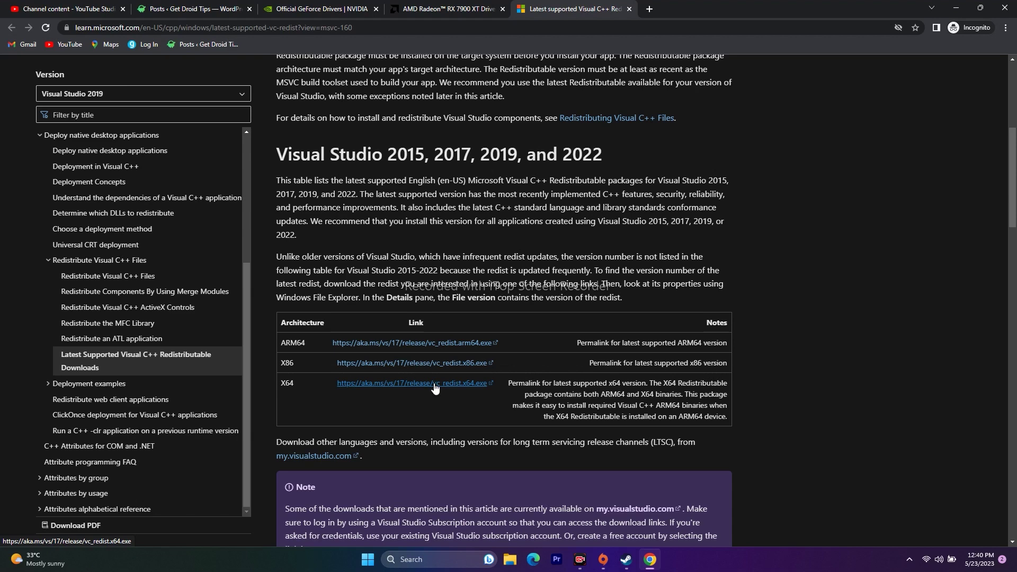
pyautogui.click(961, 9)
# Switch to Steam, view the Uninstall option for V Rising without using it, and close Steam.
pyautogui.click(626, 560)
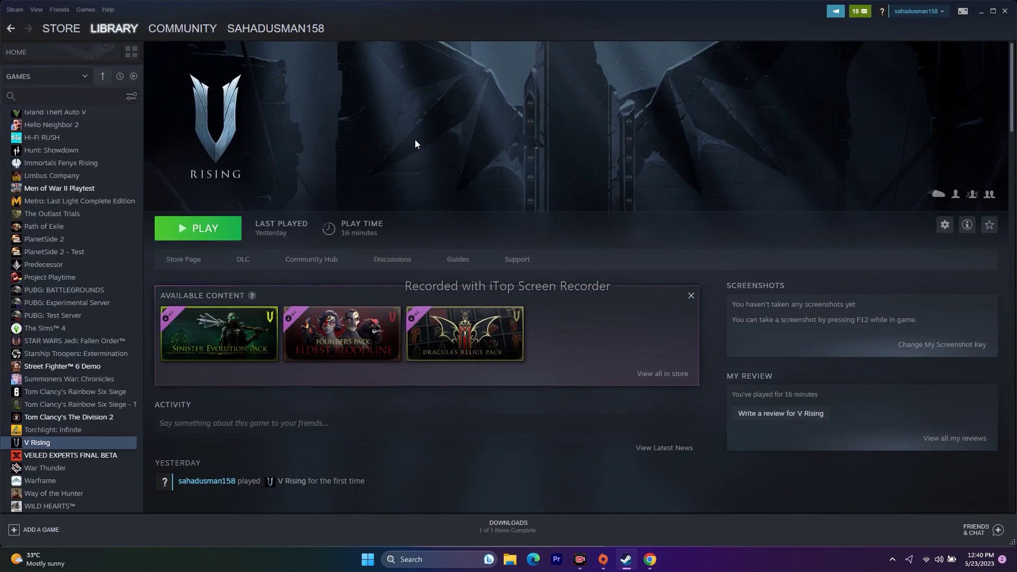
pyautogui.rightClick(102, 443)
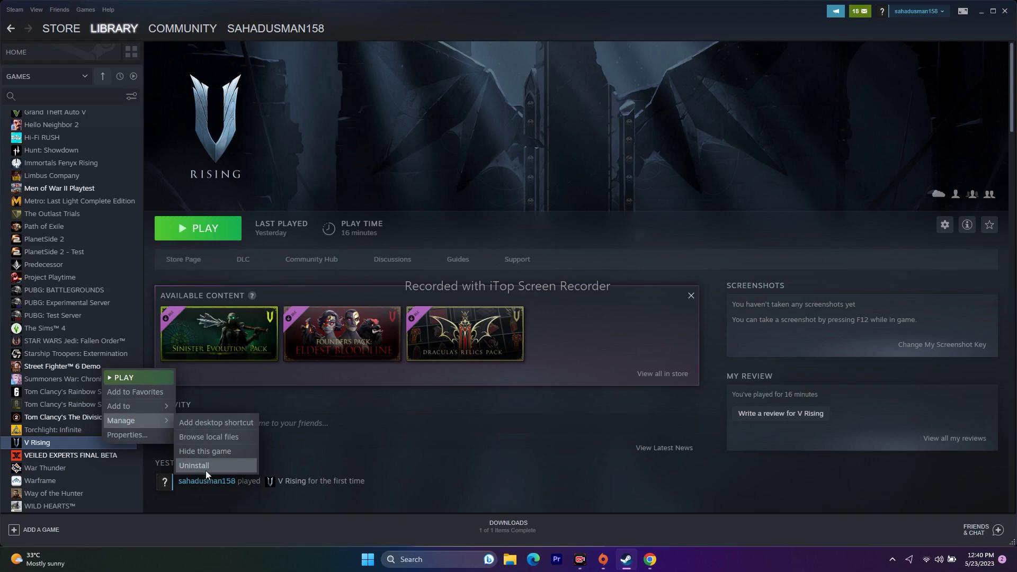
pyautogui.click(350, 430)
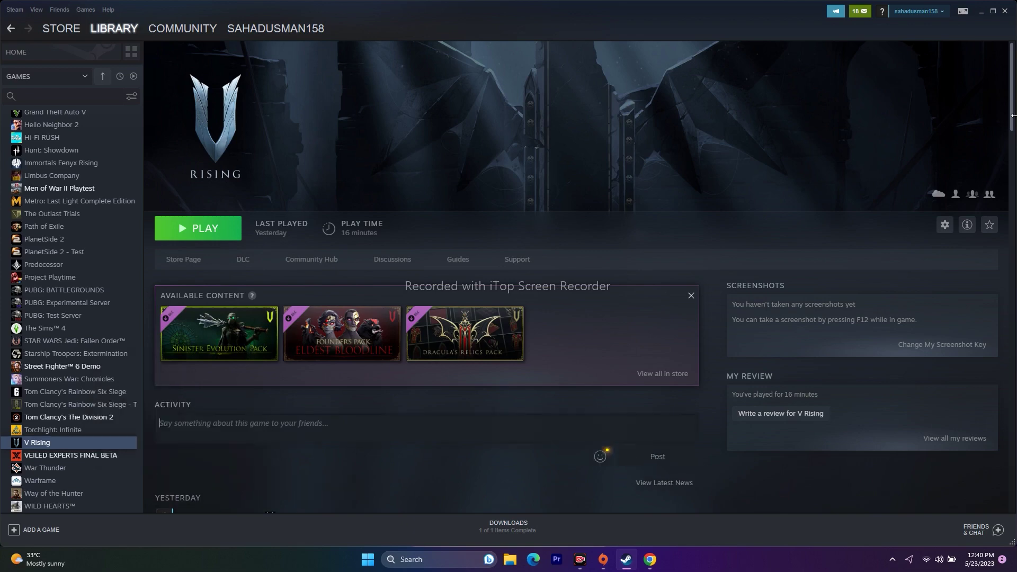
pyautogui.click(1006, 12)
# Look at the drives under This PC in File Explorer, close it and reopen Steam.
pyautogui.click(522, 558)
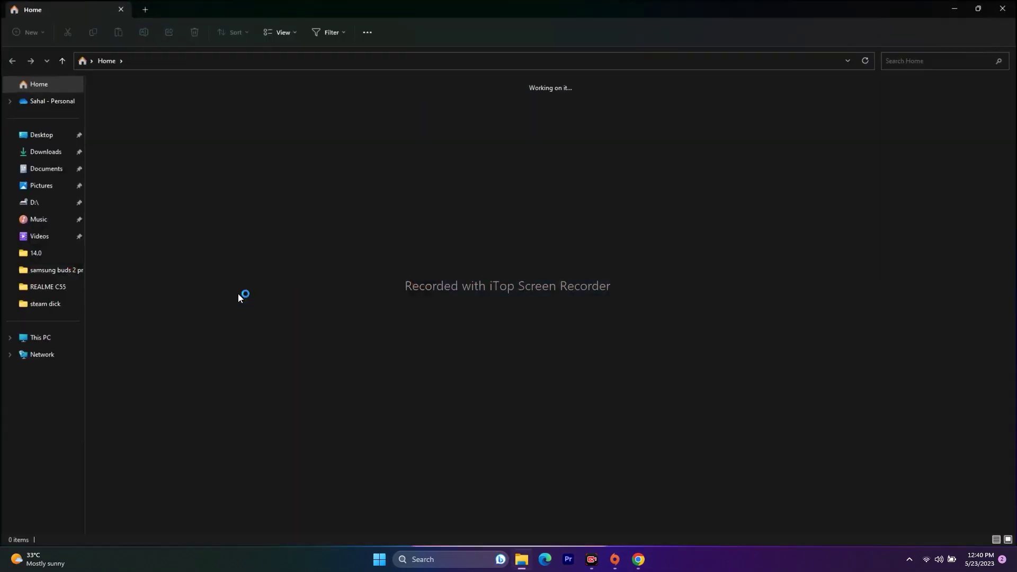
pyautogui.click(53, 340)
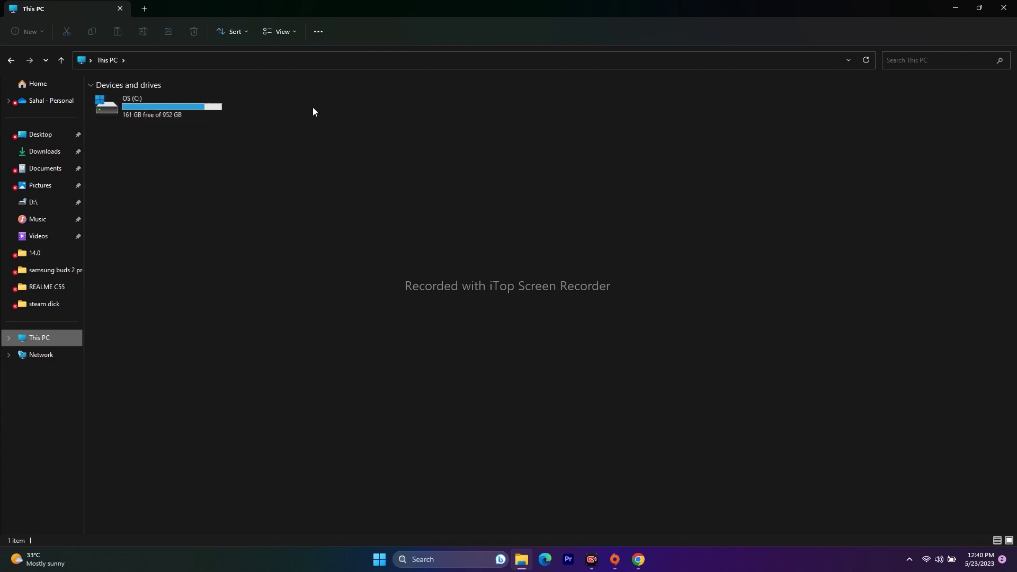
pyautogui.click(1004, 8)
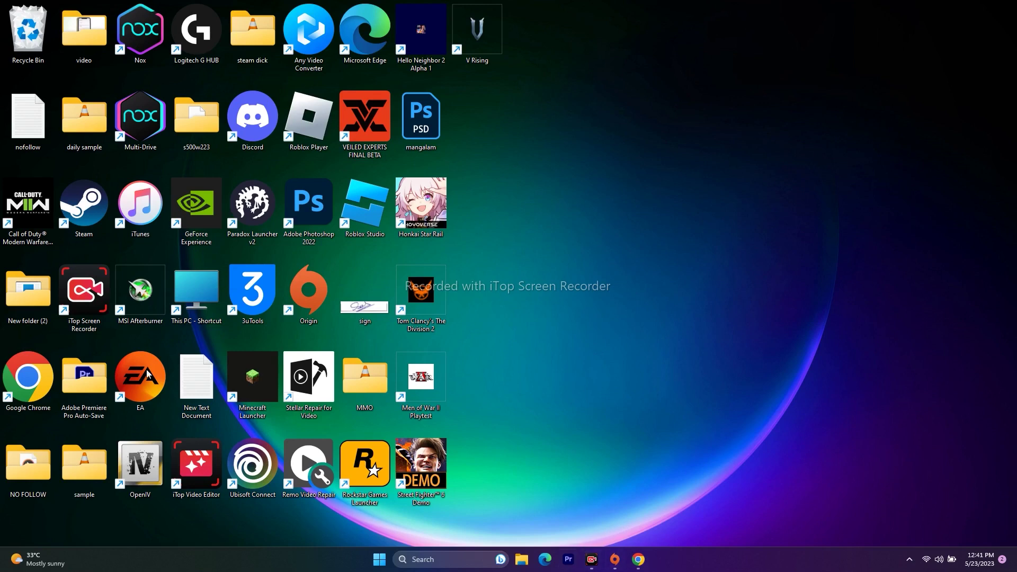
pyautogui.doubleClick(90, 200)
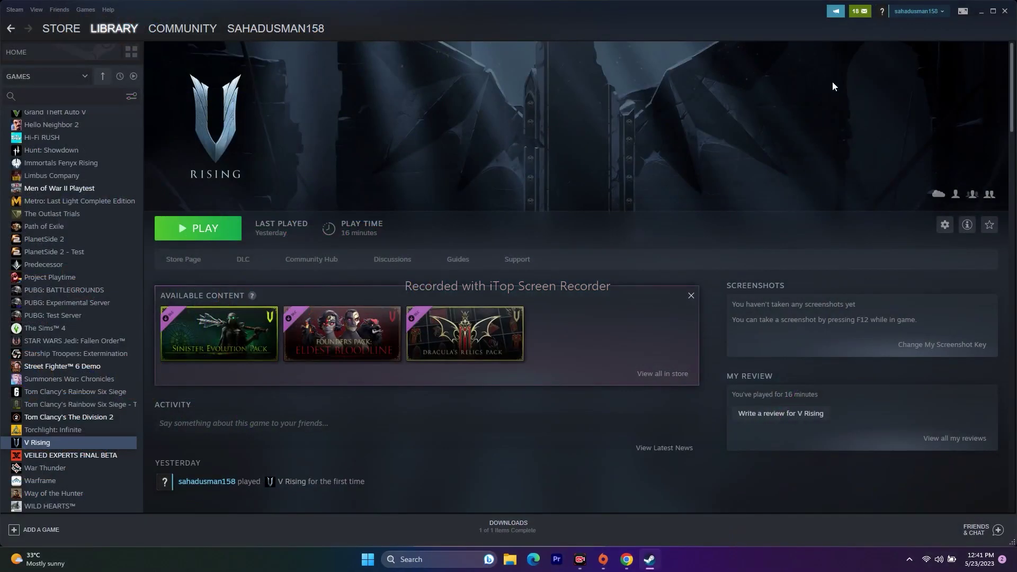